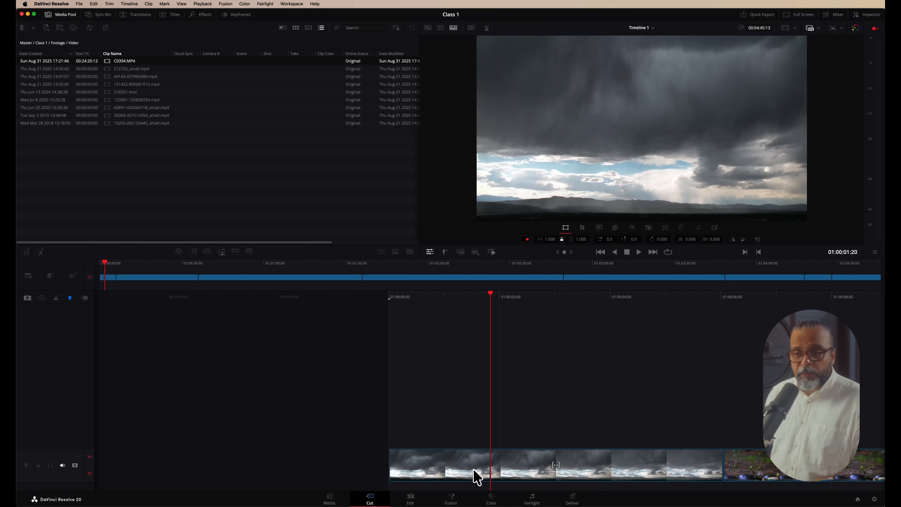
- Split the stormy sky clip at 01:00:01:20, try sliding the cut earlier, and restore the selection tool
key("super+b")
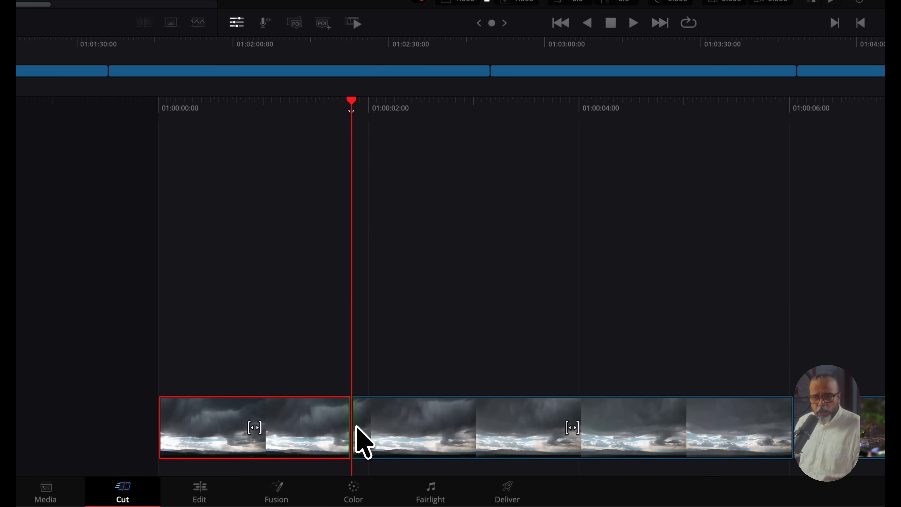
left_click_drag(351, 419, 247, 413)
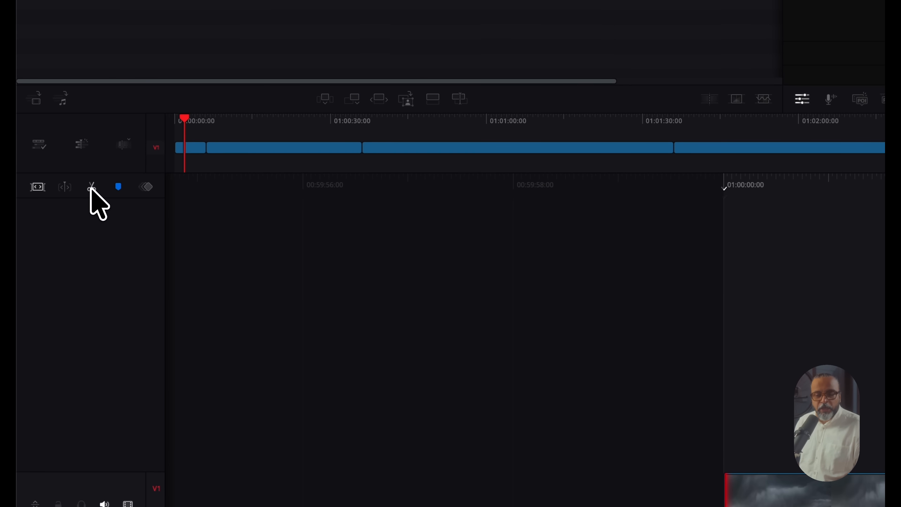
key("v")
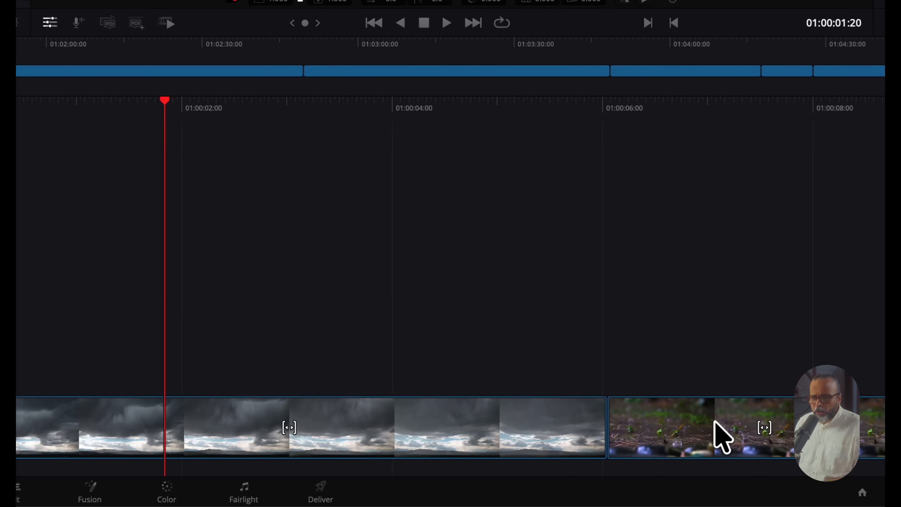
- Stack the rainy forest-floor clip on a new track above the stormy sky clip and lower its opacity to about 50
left_click_drag(701, 431, 63, 352)
left_click_drag(339, 352, 339, 355)
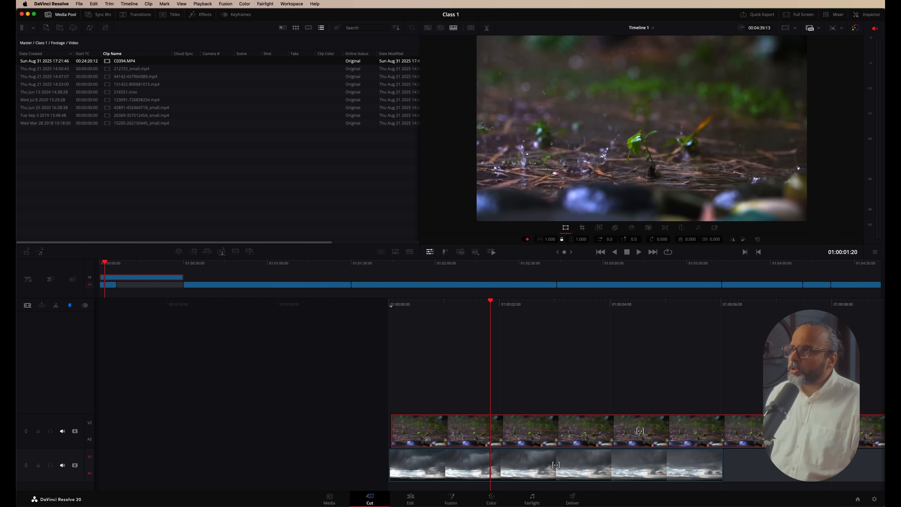
left_click(871, 15)
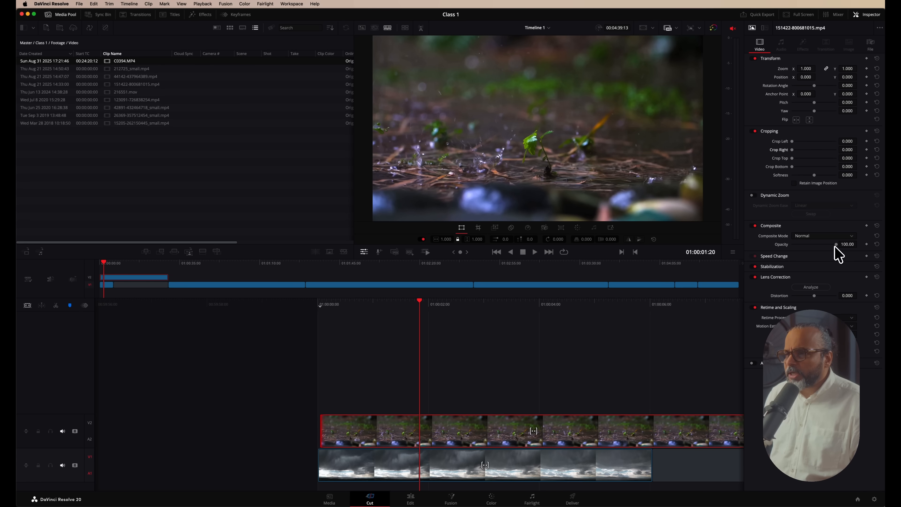
mouse_move(810, 245)
left_mouse_down()
mouse_move(794, 244)
mouse_move(814, 245)
left_mouse_up()
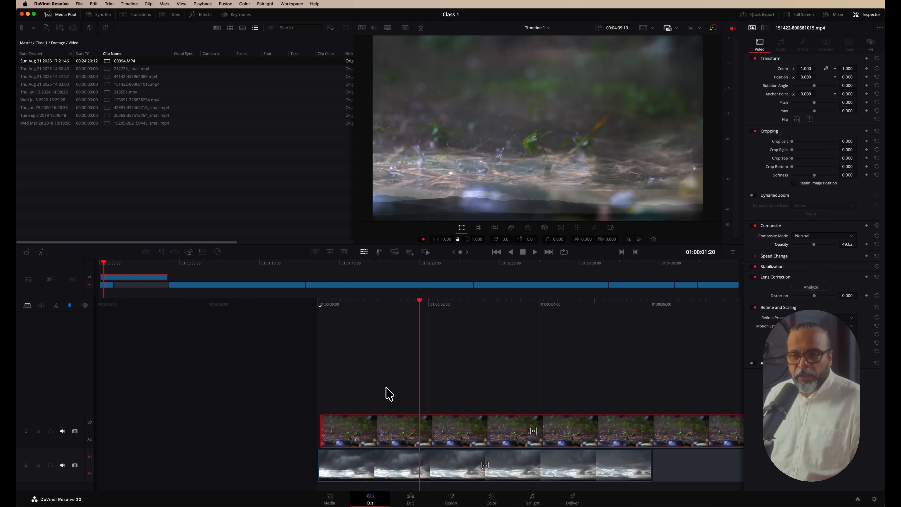
- Try splitting both stacked clips together at 01:00:01:20 and undo the split
left_click_drag(390, 388, 432, 468)
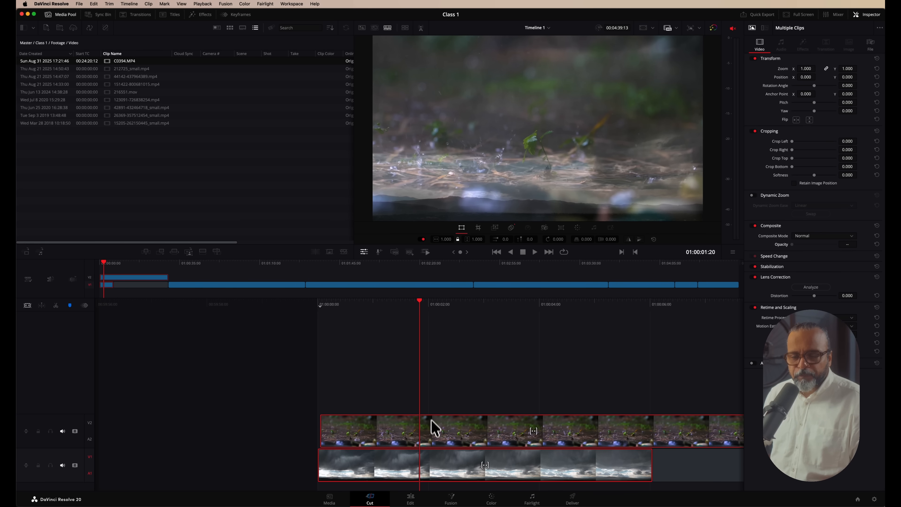
key("super")
key("super+b")
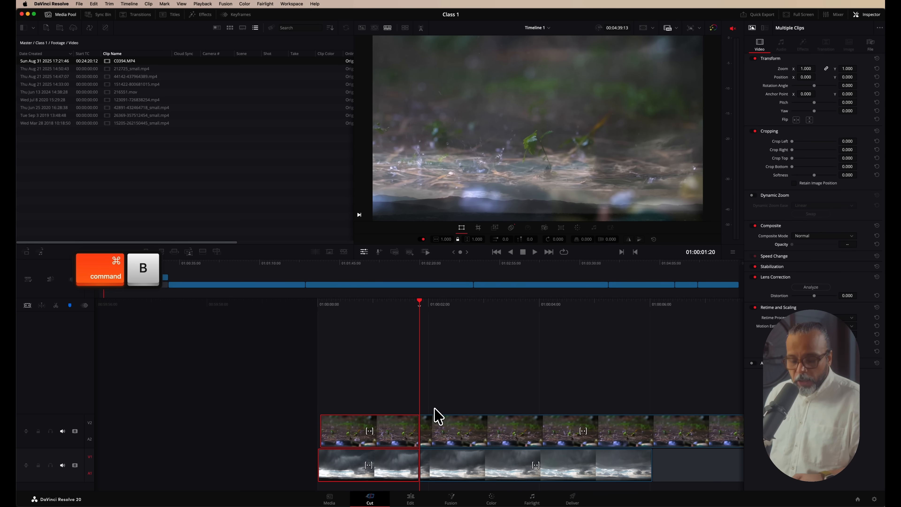
key("super+z")
- Split only the upper forest-floor clip at 01:00:01:20
left_click(441, 392)
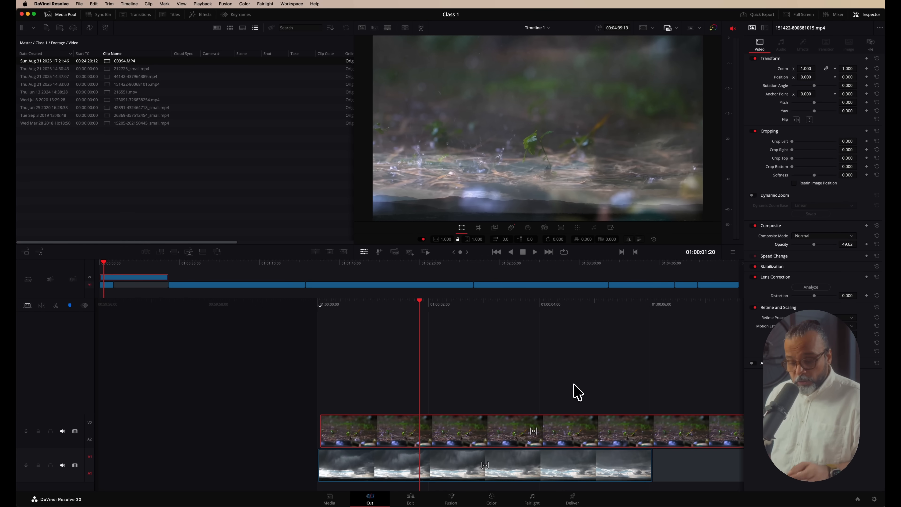
key("super+b")
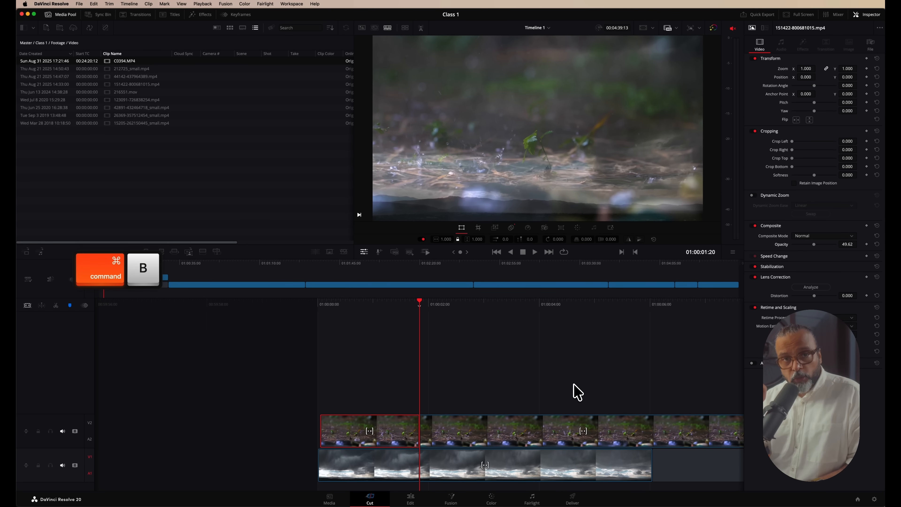
- Split both stacked clips together at 01:00:03:00
left_click_drag(485, 306, 417, 306)
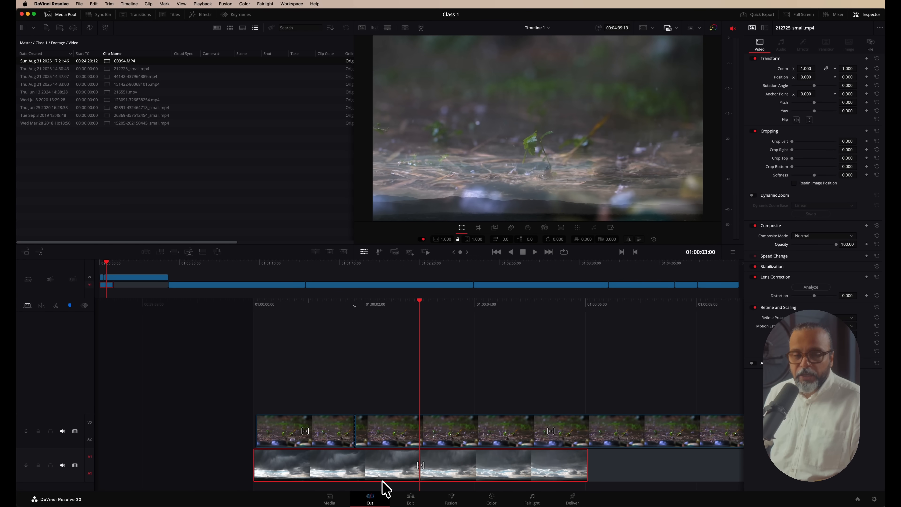
left_click_drag(382, 399, 412, 465)
key("super+b")
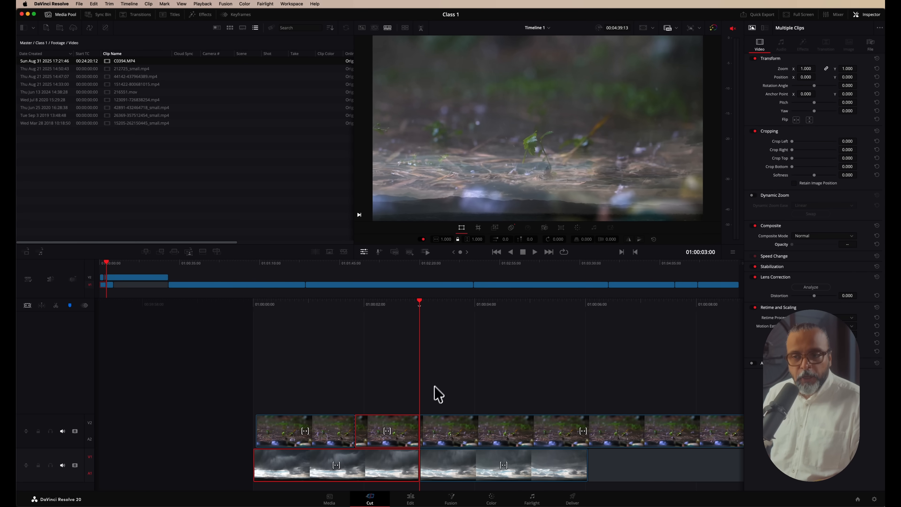
left_click_drag(439, 373, 471, 455)
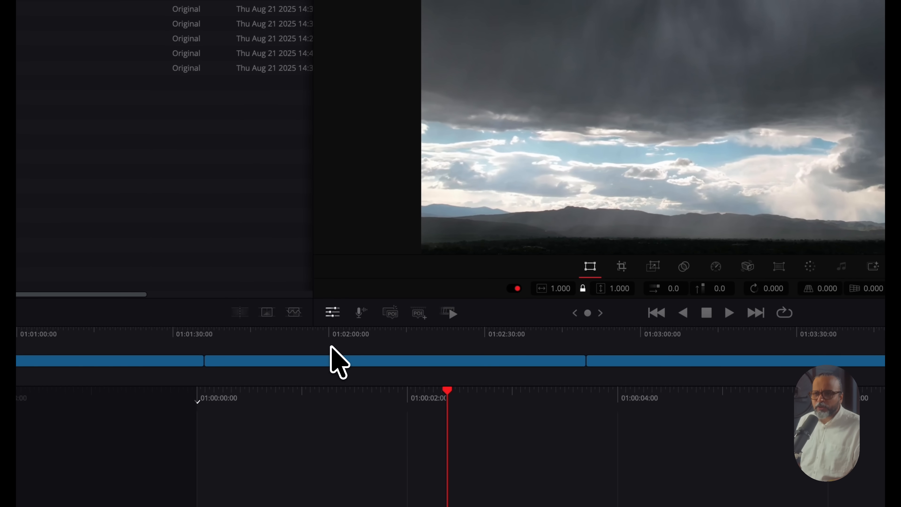
- Hide the clip adjustment tools below the viewer and show them again
left_click(333, 313)
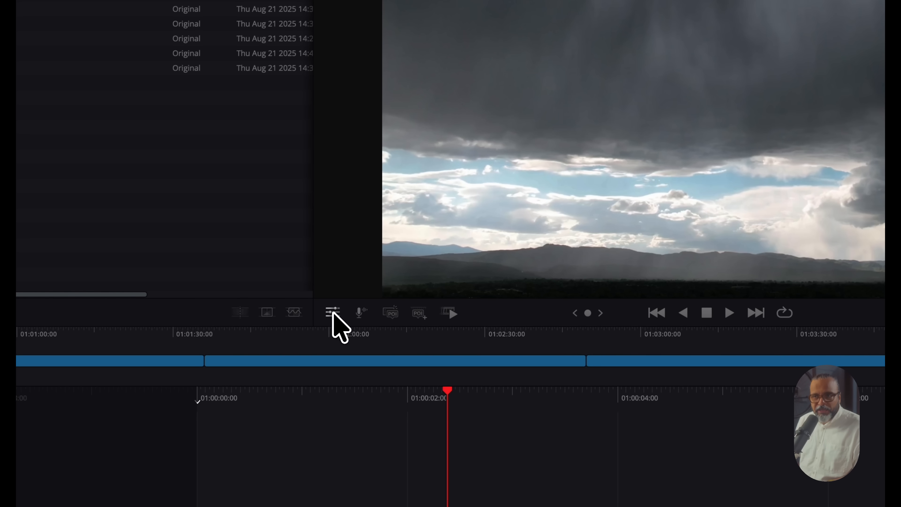
left_click(333, 312)
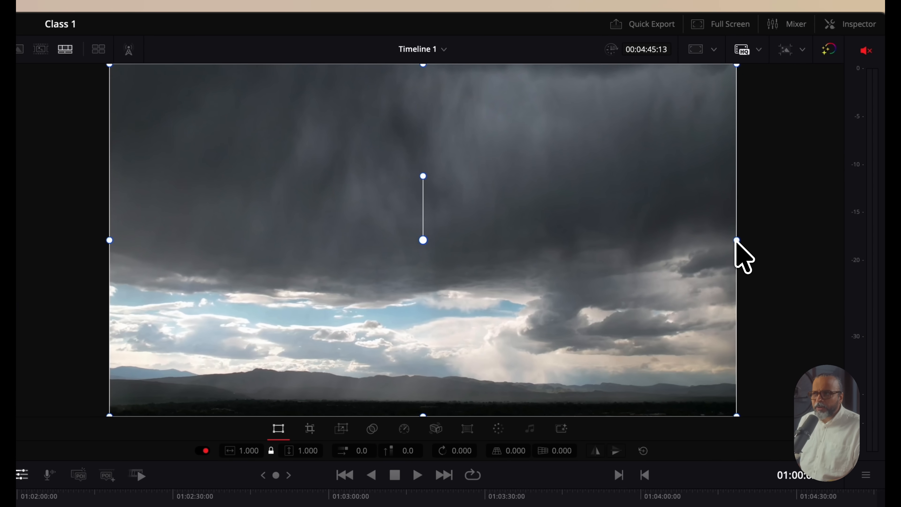
- Try squeezing the stormy sky clip to 0.350 wide and about 0.655 high, and undo both changes
left_click_drag(755, 203, 719, 208)
left_click_drag(701, 247, 533, 268)
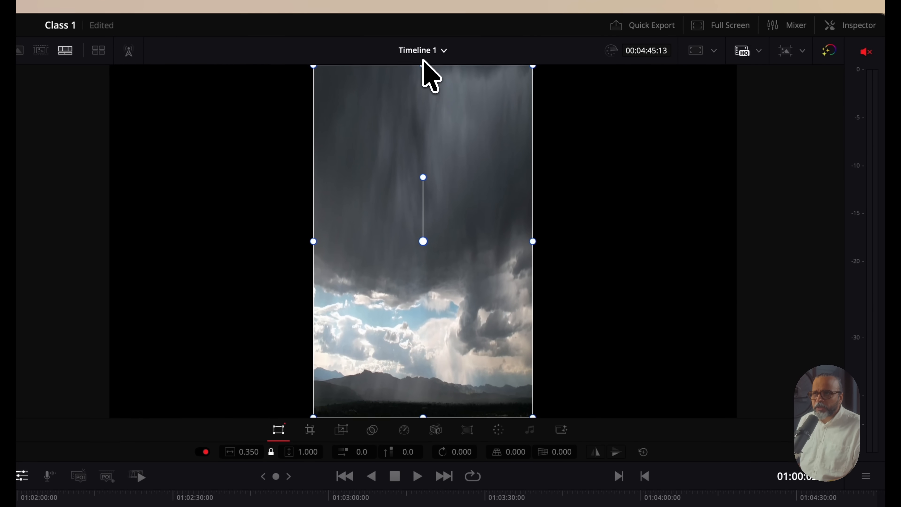
left_click_drag(422, 67, 415, 171)
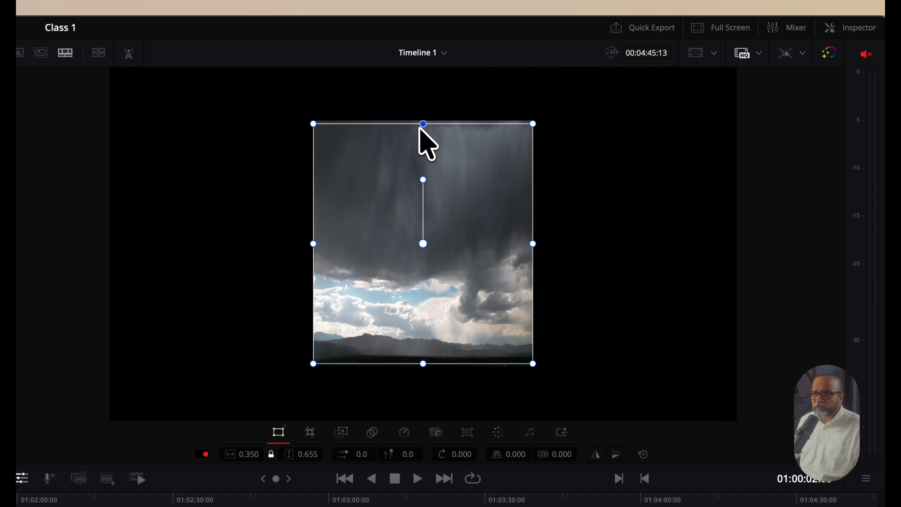
key("super+z")
key("super+z")
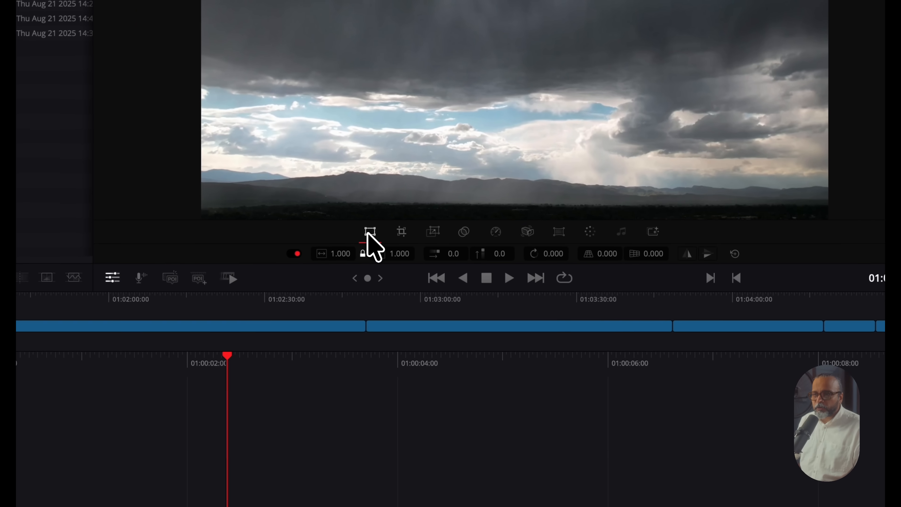
- Try scaling the stormy sky clip from a corner of its frame and moving it by its centre point
left_click(350, 243)
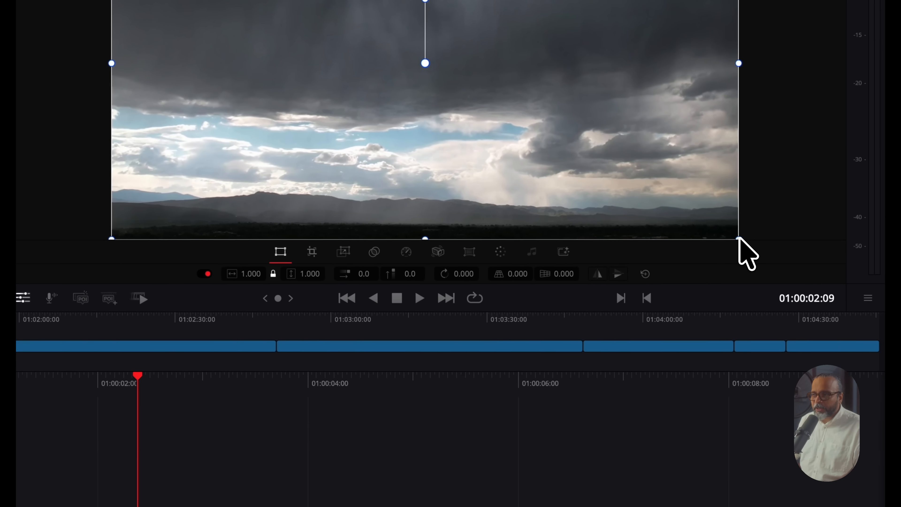
left_click_drag(757, 234, 591, 192)
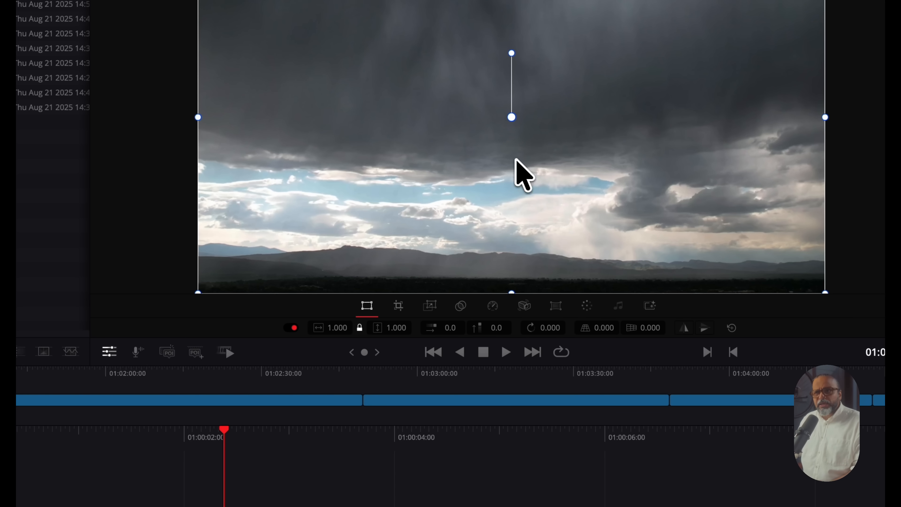
mouse_move(511, 117)
left_mouse_down()
mouse_move(560, 98)
mouse_move(508, 117)
left_mouse_up()
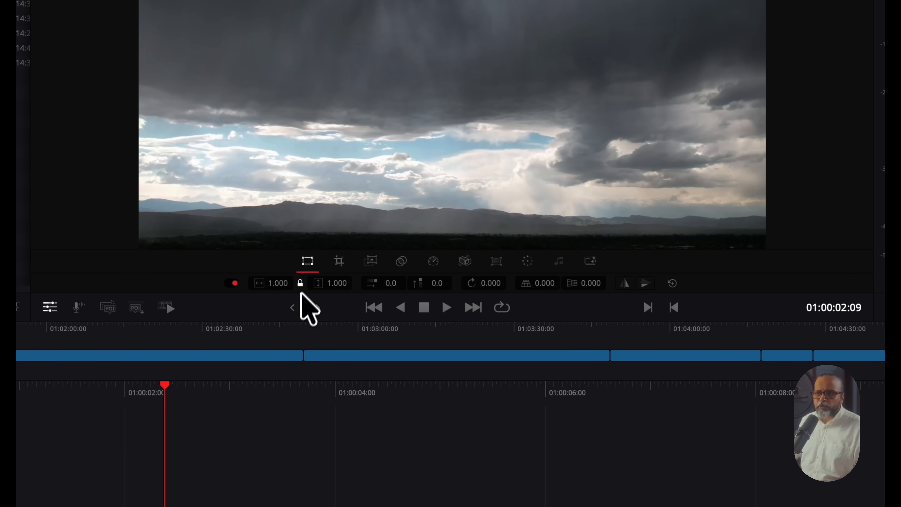
- View the crop settings and return to the transform settings of the stormy sky clip
left_click(308, 262)
left_click(339, 262)
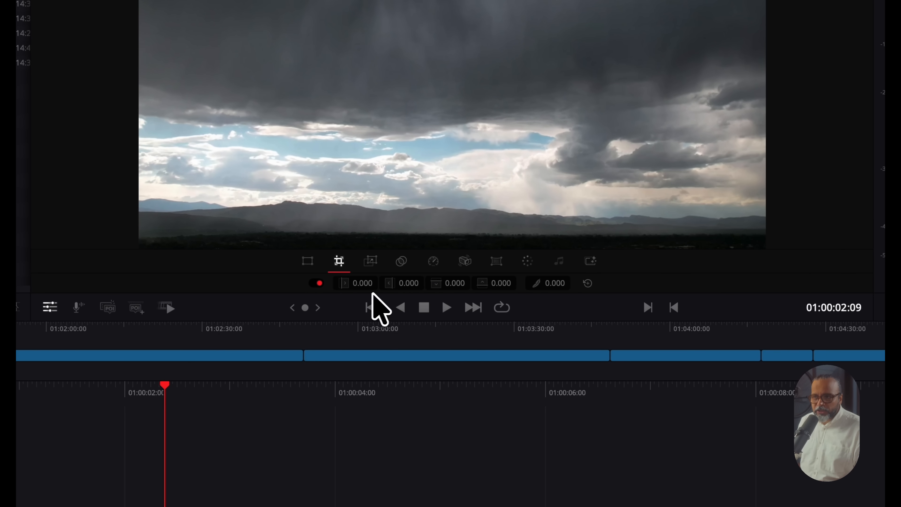
left_click(307, 262)
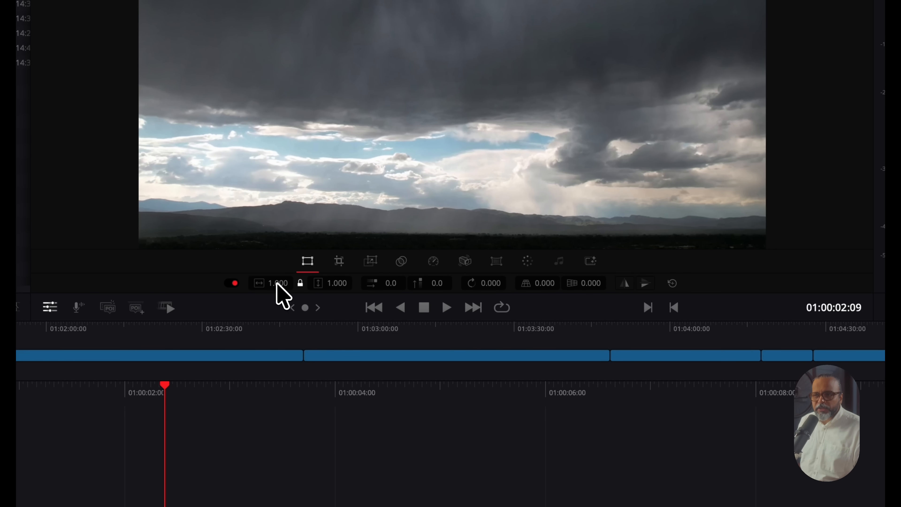
- Scale the stormy sky clip to 0.600 in width and height, and unlink and relink the two zoom values
mouse_move(276, 283)
left_mouse_down()
mouse_move(236, 283)
mouse_move(272, 283)
left_mouse_up()
left_click_drag(368, 242, 348, 243)
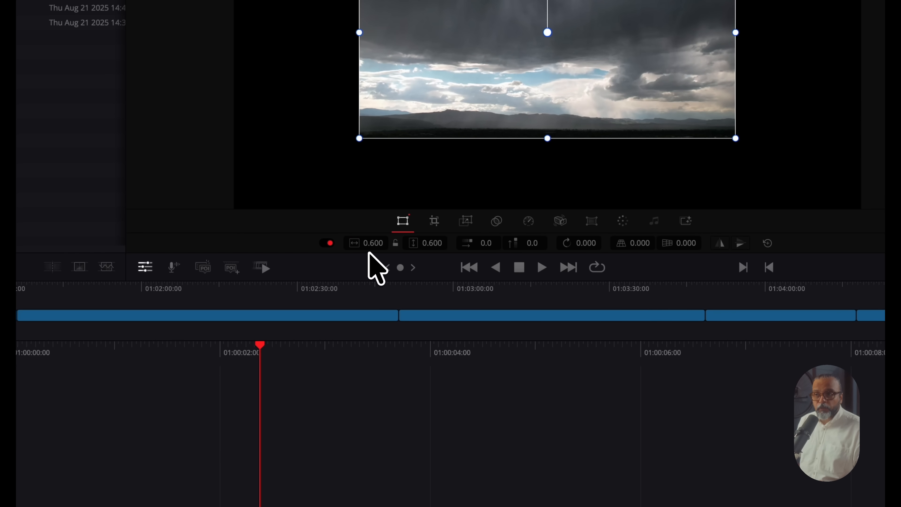
mouse_move(389, 245)
left_mouse_down()
mouse_move(436, 240)
mouse_move(390, 240)
left_mouse_up()
key("ctrl+z")
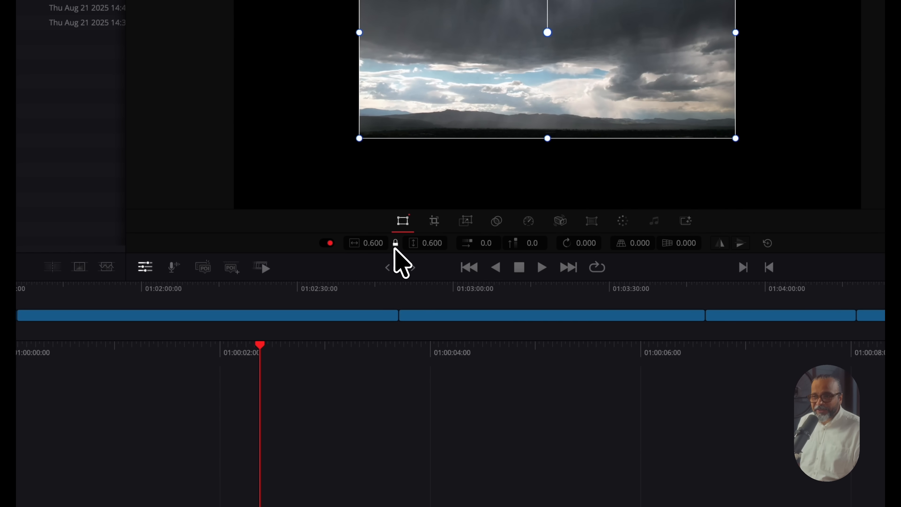
- Try out the position values of the stormy sky clip and reset all its transform settings
left_click_drag(478, 245, 588, 246)
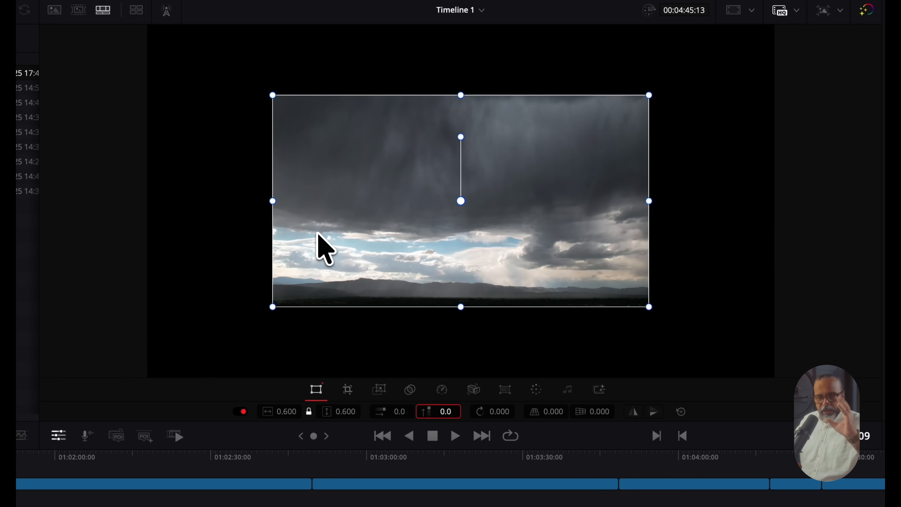
left_click(680, 411)
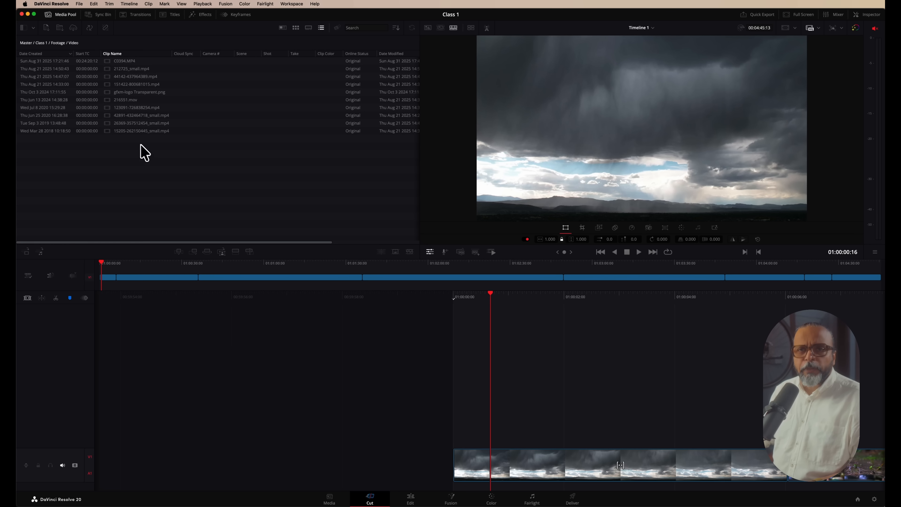
- Place gfxm-logo Transparent.png on a new track above the footage from the timeline's start and scrub through it
left_click_drag(47, 92, 459, 422)
left_click(117, 265)
left_click_drag(120, 266, 128, 267)
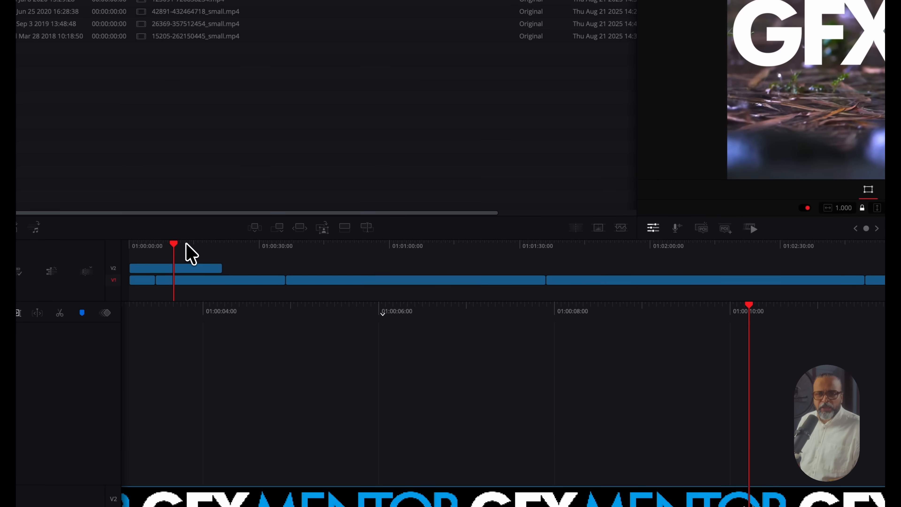
left_click_drag(186, 245, 198, 245)
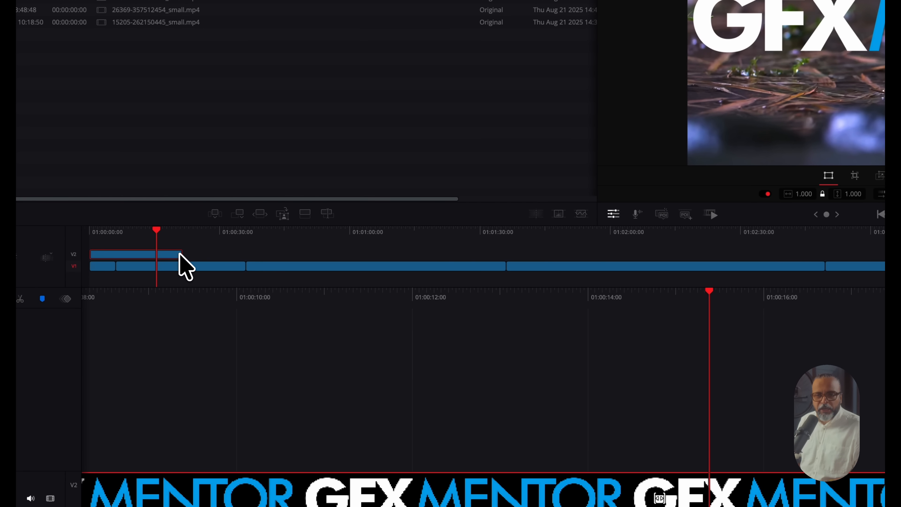
- Extend the logo clip to the end of the timeline and return the playhead to 01:00:00:00
left_click_drag(181, 254, 256, 230)
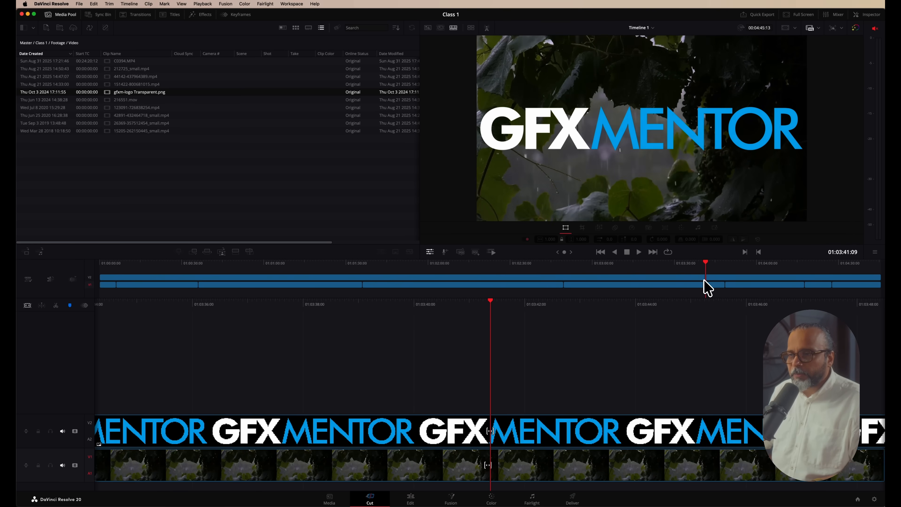
left_click_drag(707, 287, 79, 277)
left_click_drag(183, 284, 81, 289)
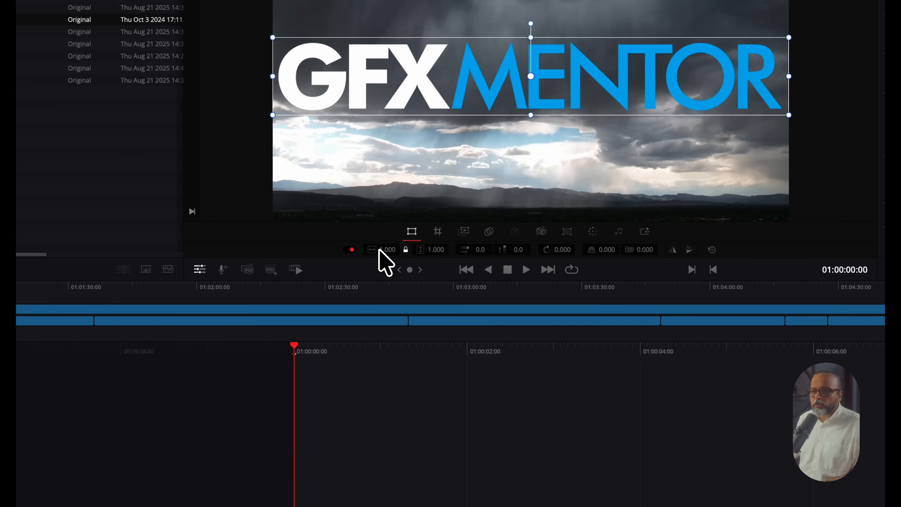
- Scale the logo proportionally to 0.250
left_click_drag(546, 239, 517, 238)
mouse_move(333, 259)
left_mouse_down()
mouse_move(322, 258)
mouse_move(334, 258)
left_mouse_up()
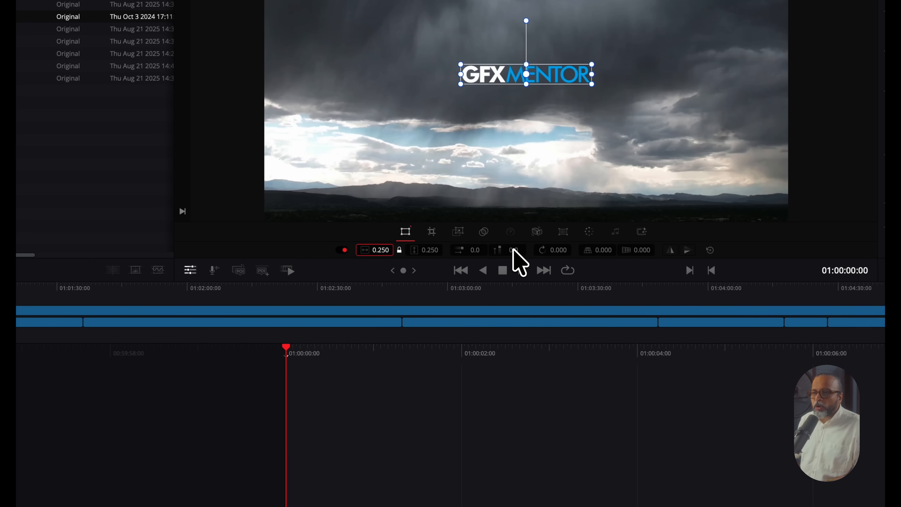
- Move the logo to X 631.0, Y 1628.0 in the frame's upper-right corner, and reposition it freehand at about X 503.4, Y 510.7
left_click_drag(495, 252, 779, 230)
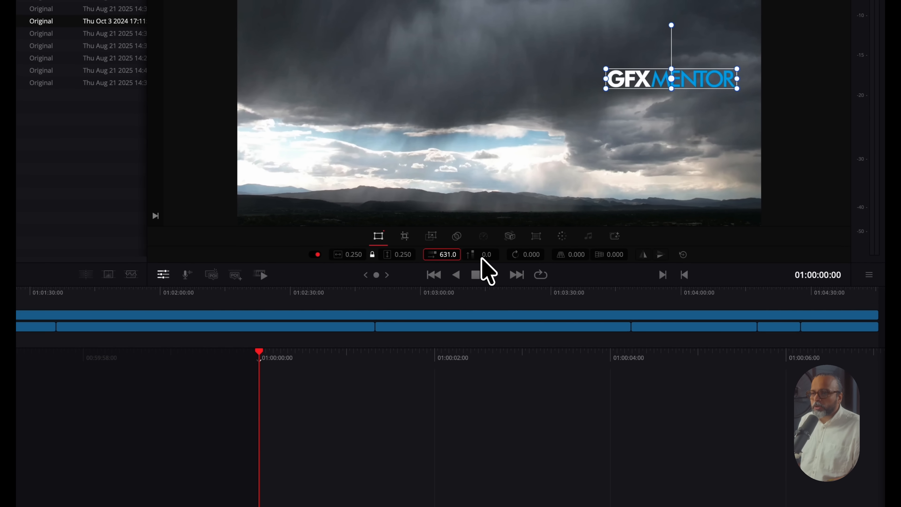
left_click_drag(486, 254, 880, 245)
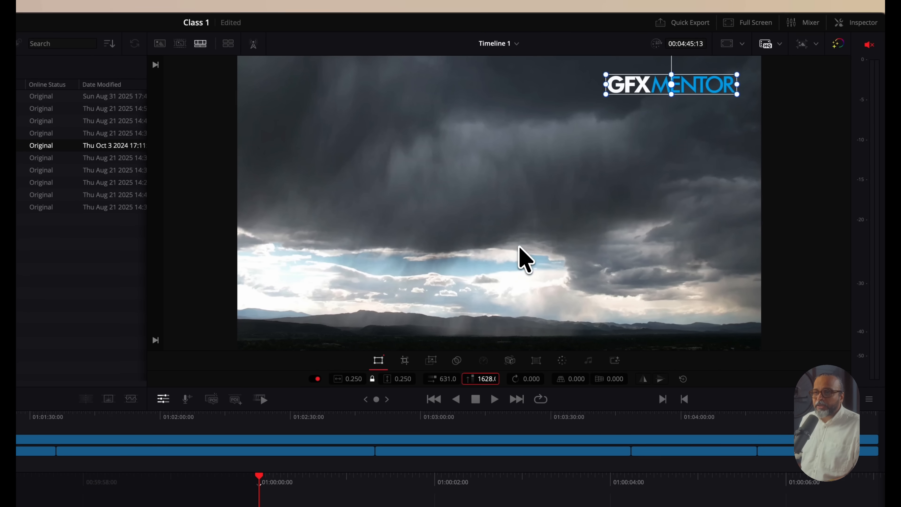
left_click_drag(702, 91, 676, 174)
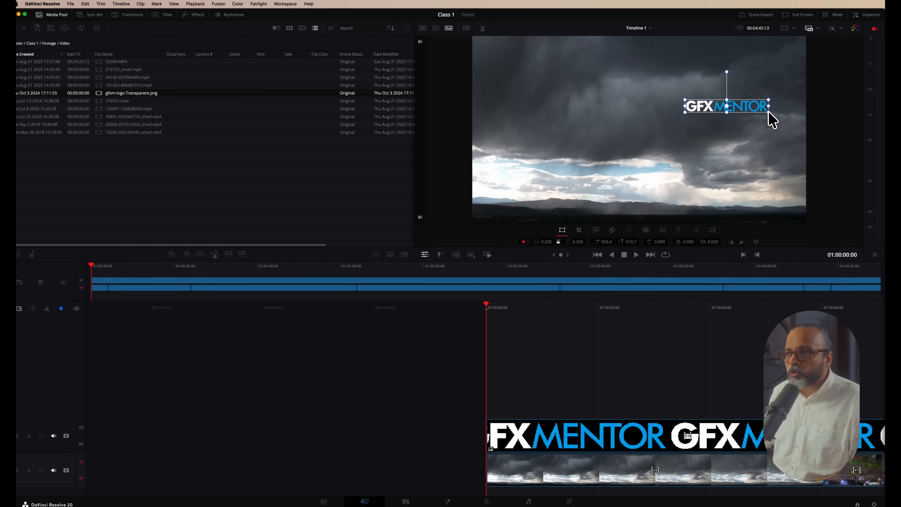
- Scale the logo proportionally to about 0.197 and place it in the frame's upper-right corner, with the playhead at 01:00:00:00
left_click_drag(769, 111, 784, 57)
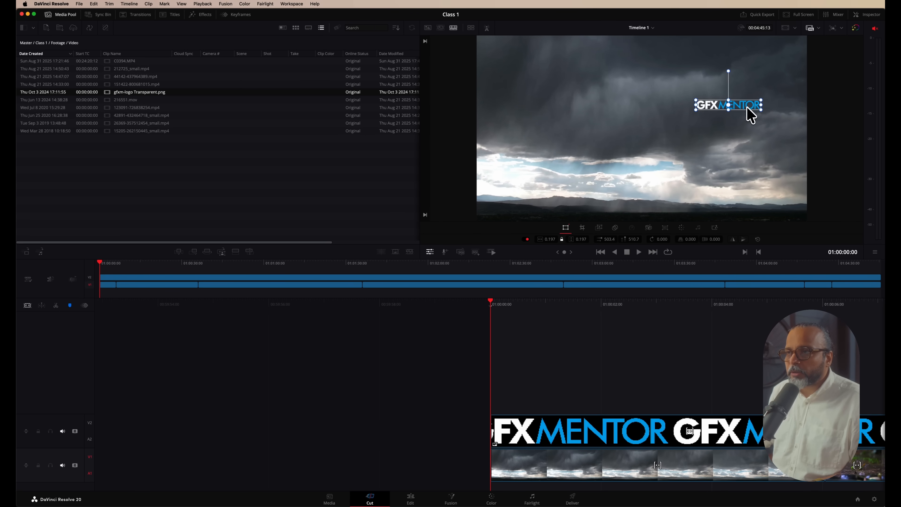
left_click_drag(111, 264, 54, 271)
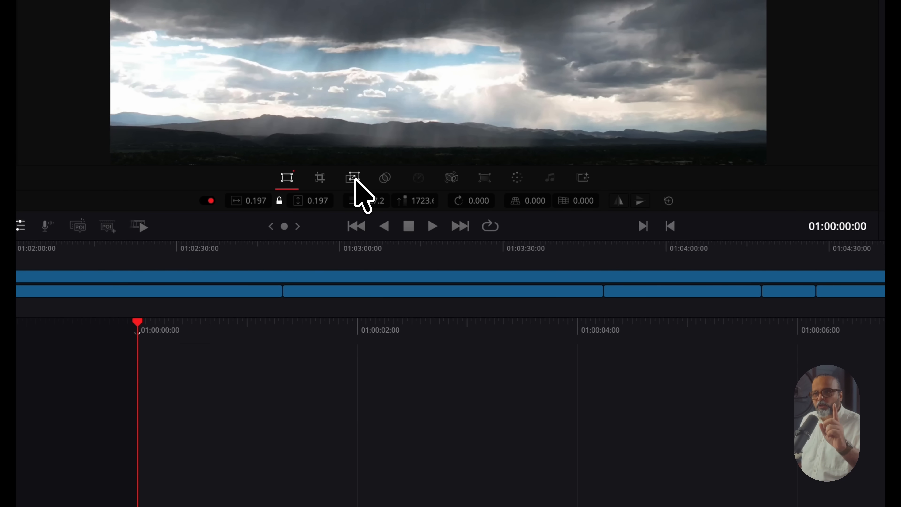
- Lower the logo's opacity to about half, try the Add, Color and Darken composite modes, and set the mode to Normal
left_click(386, 177)
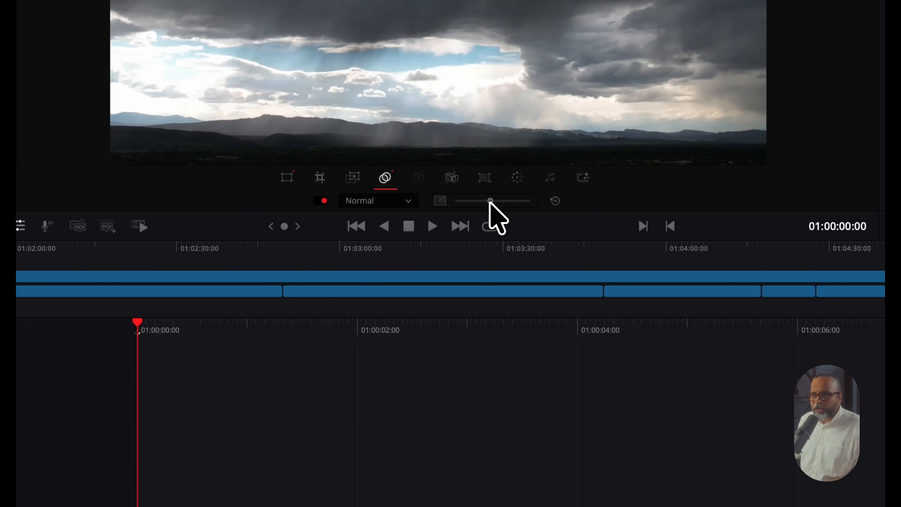
left_click(409, 201)
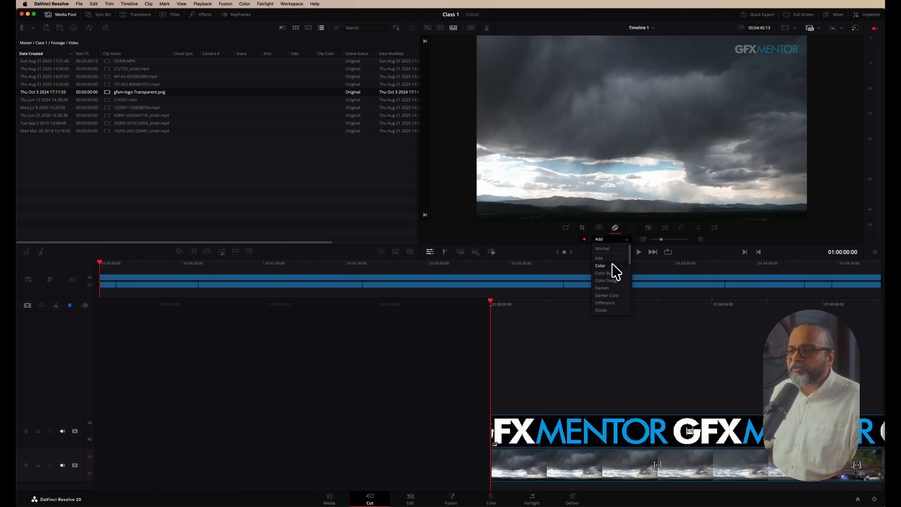
left_click(602, 266)
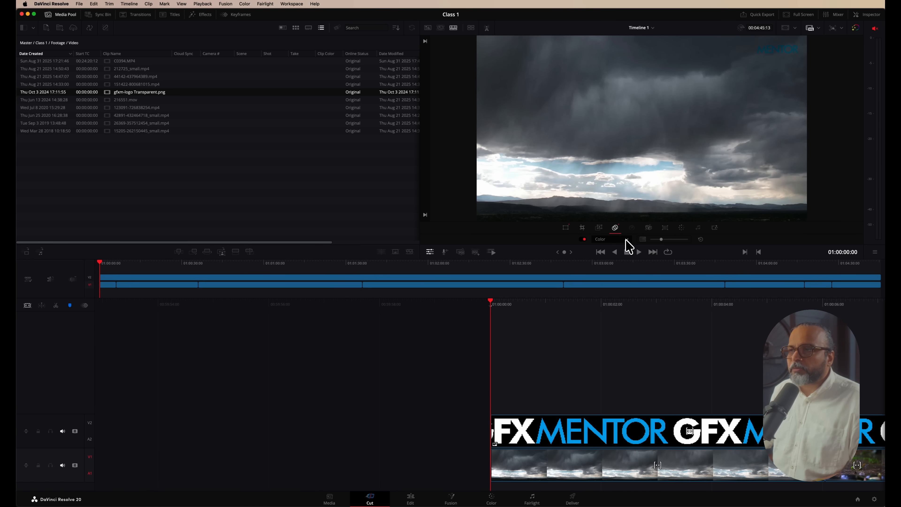
left_click(615, 240)
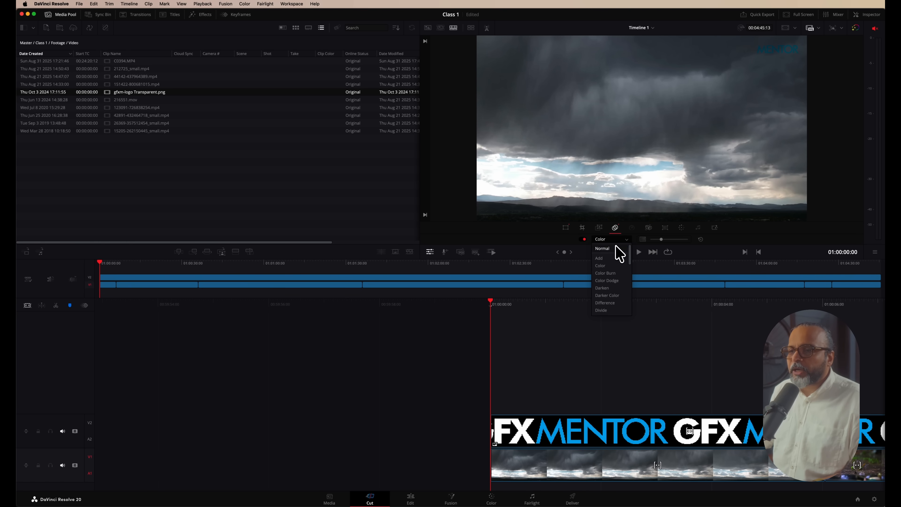
left_click(603, 288)
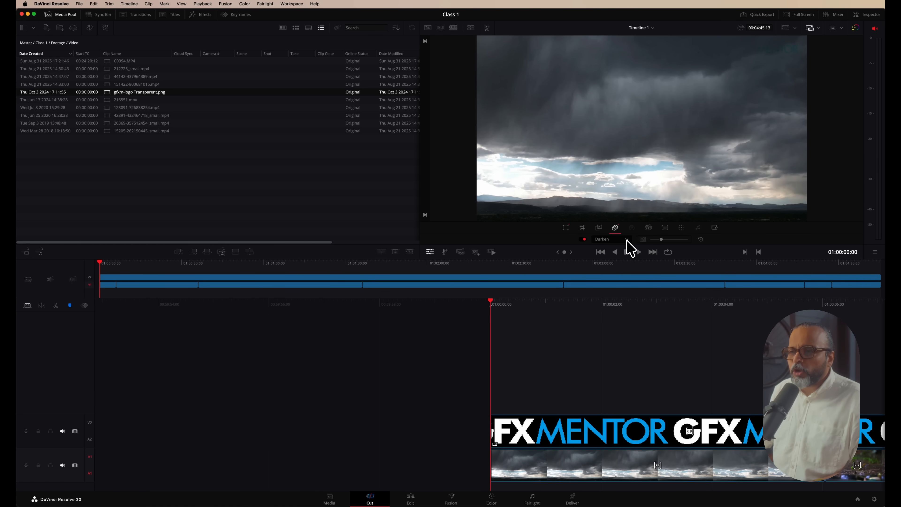
left_click(627, 240)
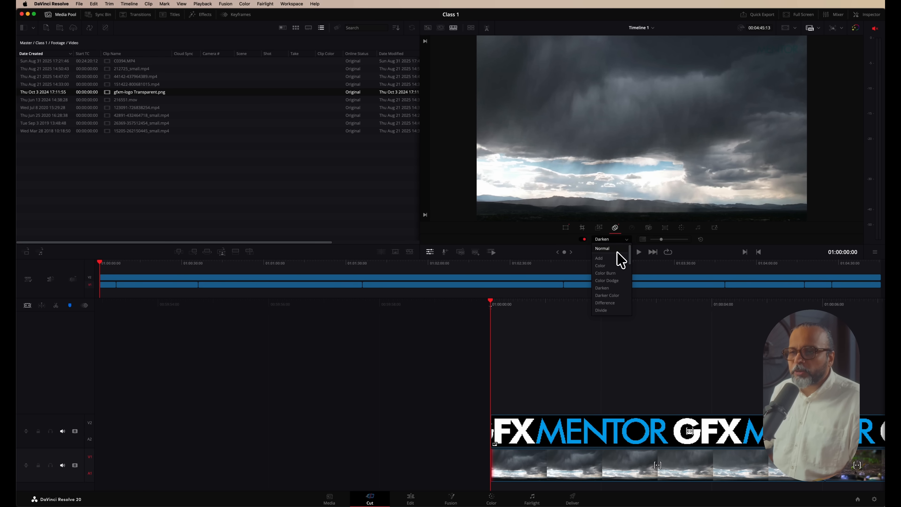
left_click(617, 250)
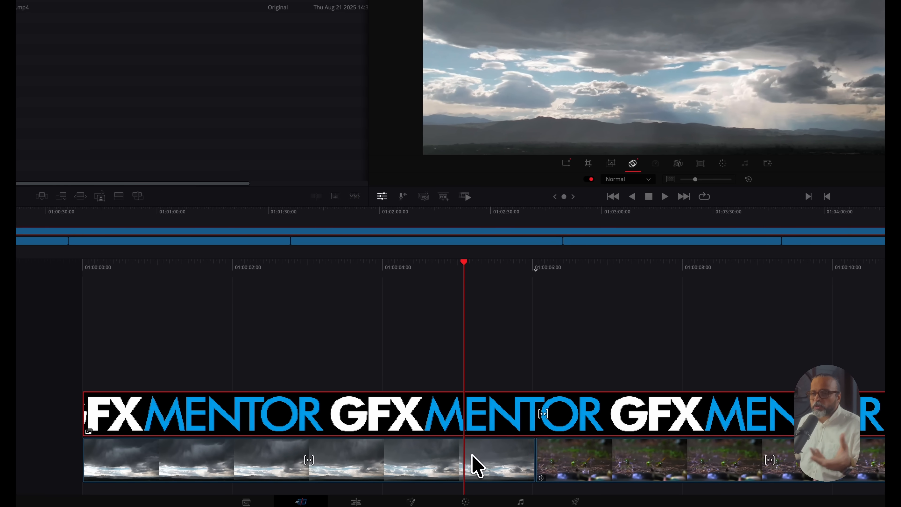
- Set the speed of the storm-clouds clip on the lower track to 301% and play it from the timeline's start
left_click(469, 470)
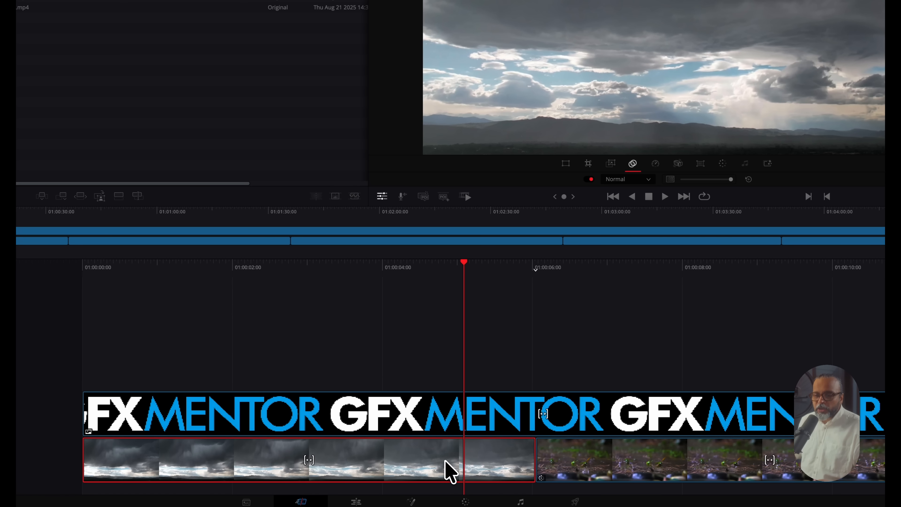
left_click(655, 166)
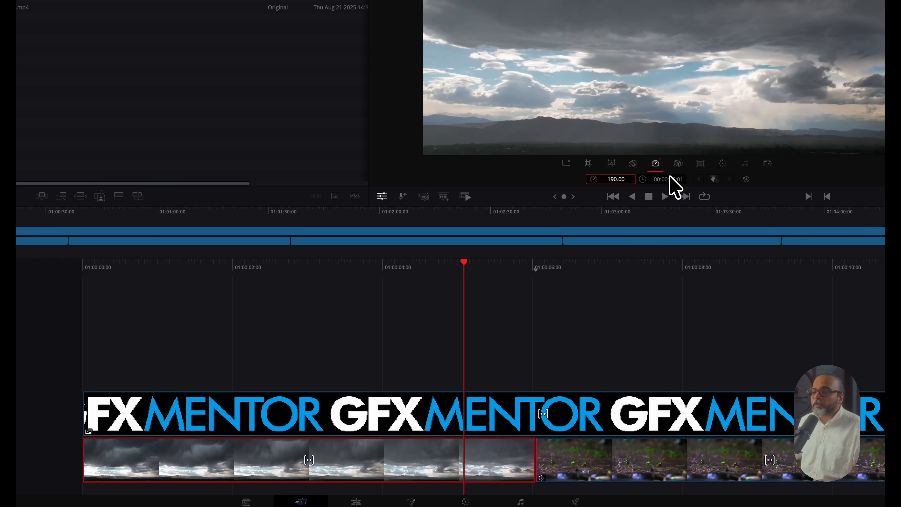
key("Return")
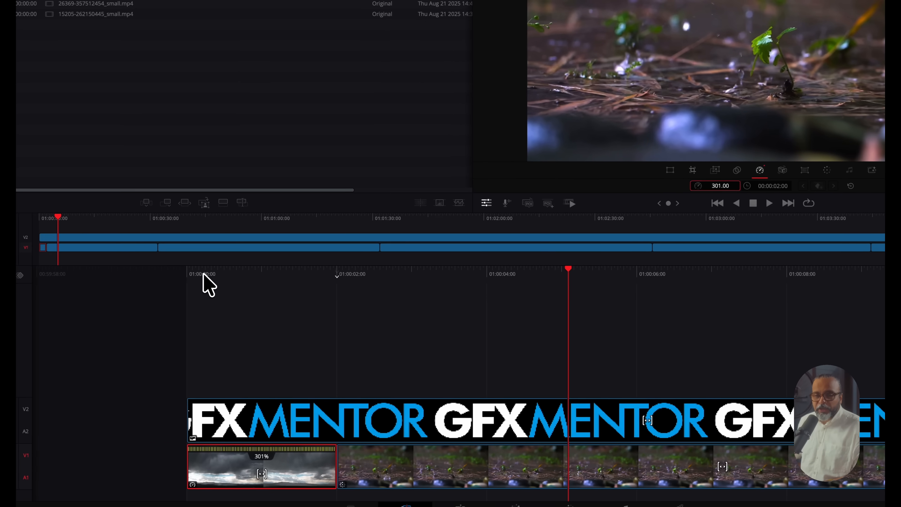
left_click_drag(200, 274, 169, 277)
left_click_drag(256, 288, 597, 282)
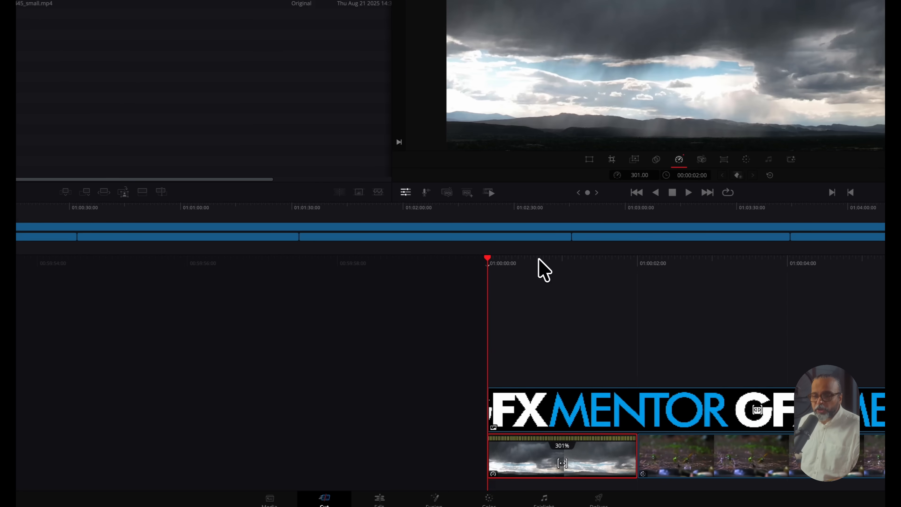
key("space")
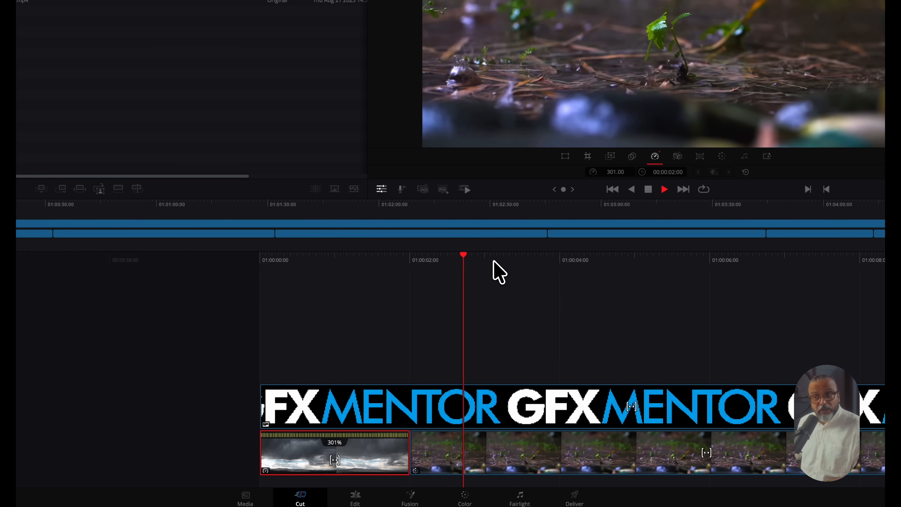
key("space")
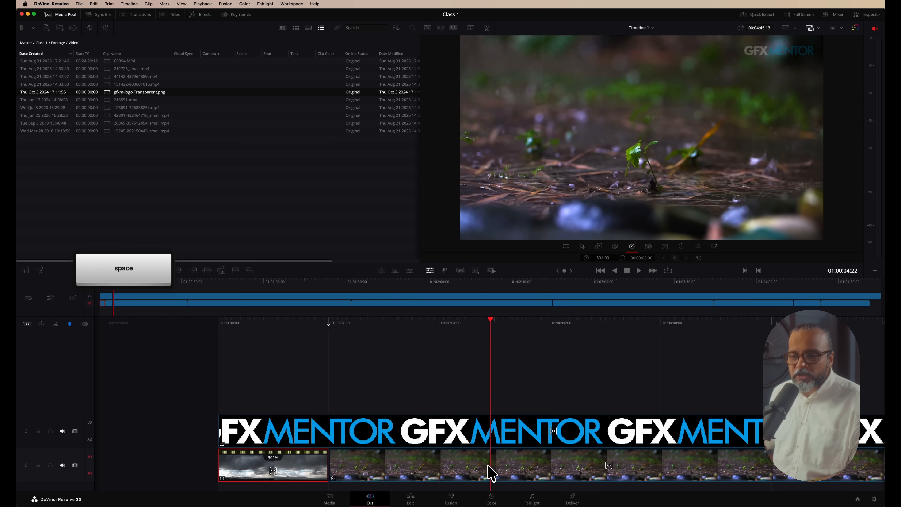
- Set the speed of the rainy undergrowth clip to 211% and play it back
left_click(484, 470)
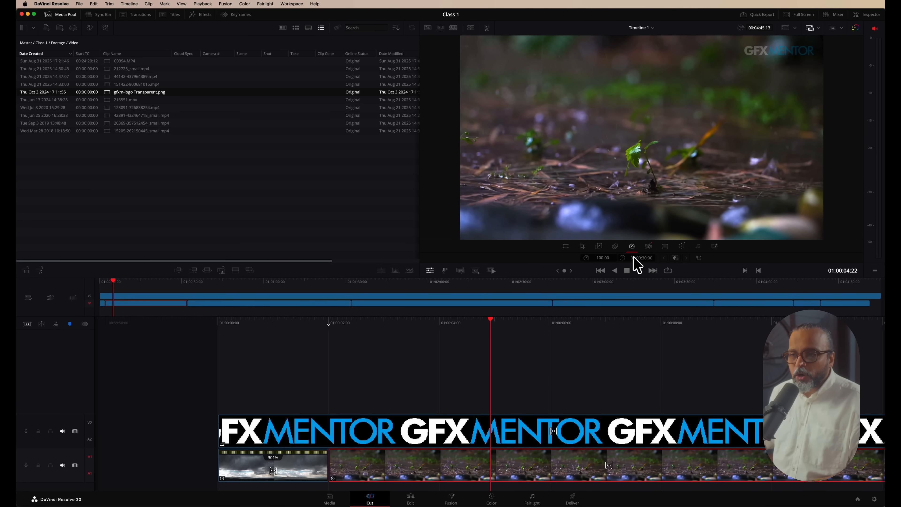
left_click_drag(604, 258, 642, 258)
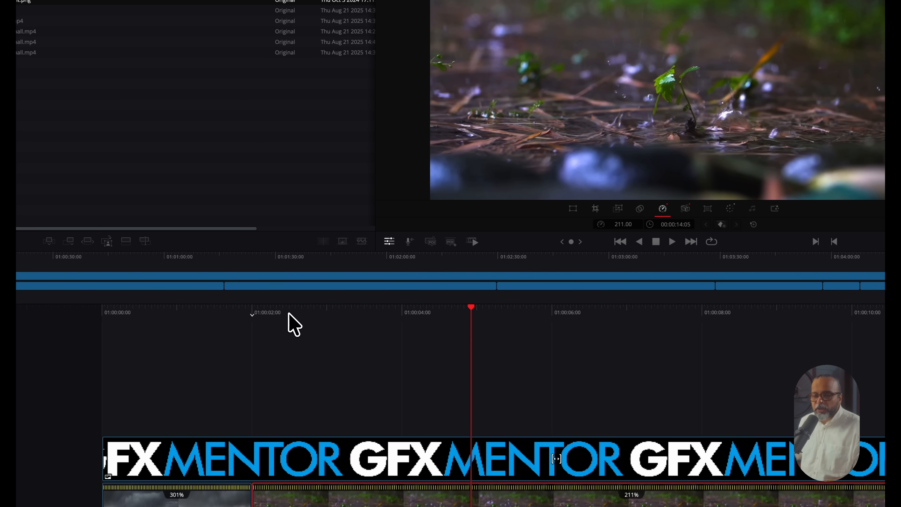
key("space")
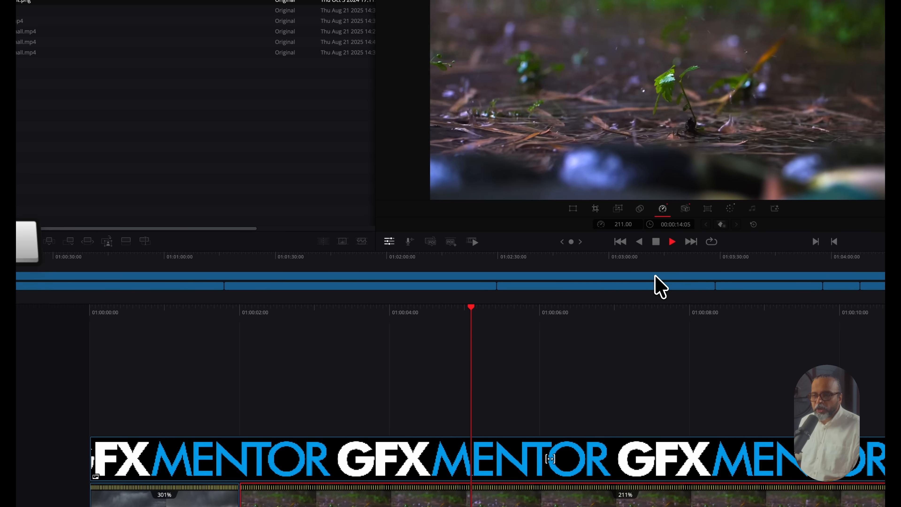
key("space")
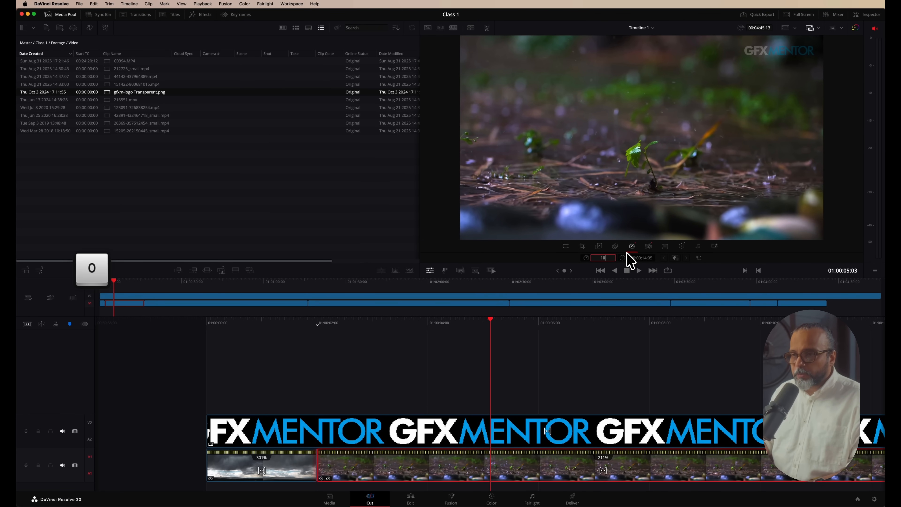
- Reset the rainy undergrowth clip's speed to 100% and play it back
key("Return")
key("space")
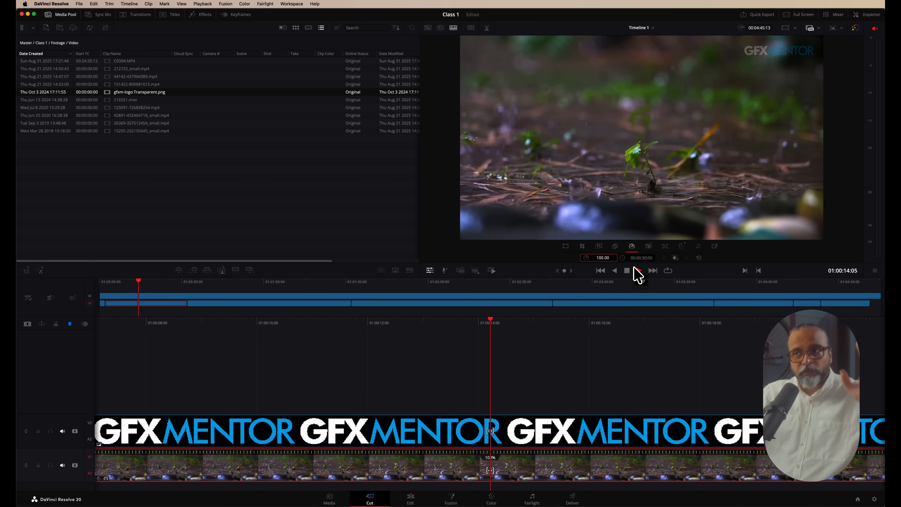
key("space")
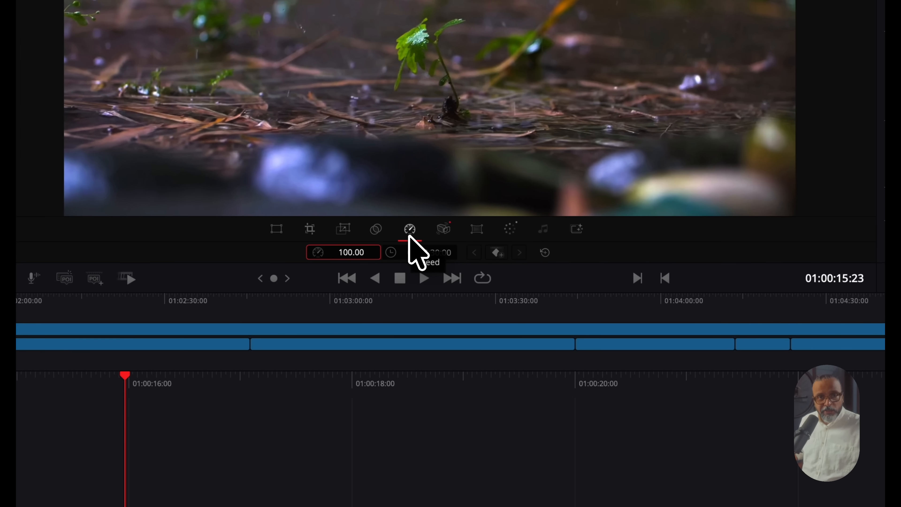
- Examine the Stabilization and Lens Correction options for the rainy undergrowth clip
left_click(448, 230)
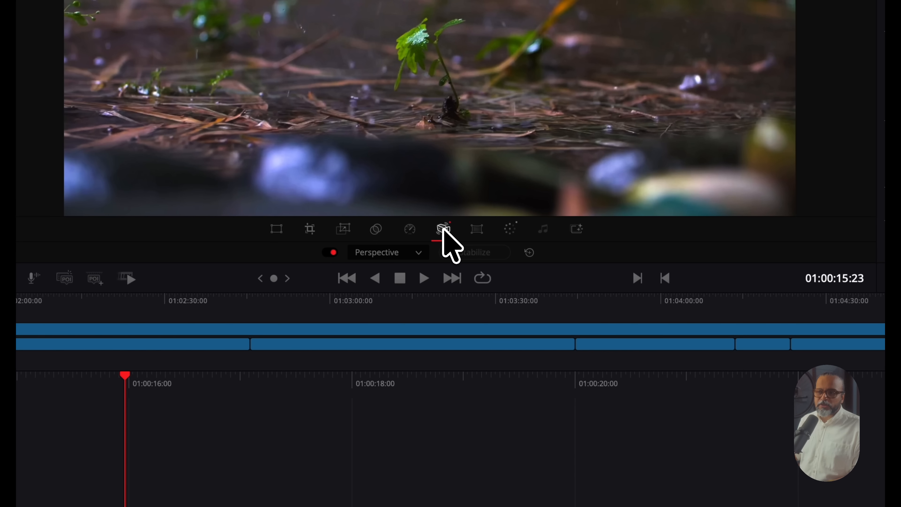
left_click(480, 230)
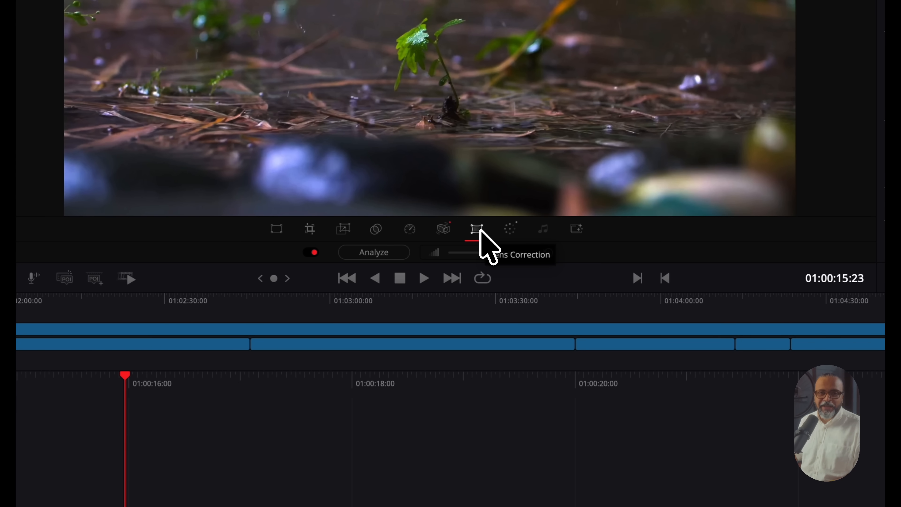
mouse_move(486, 253)
left_mouse_down()
mouse_move(461, 253)
mouse_move(507, 253)
mouse_move(484, 253)
left_mouse_up()
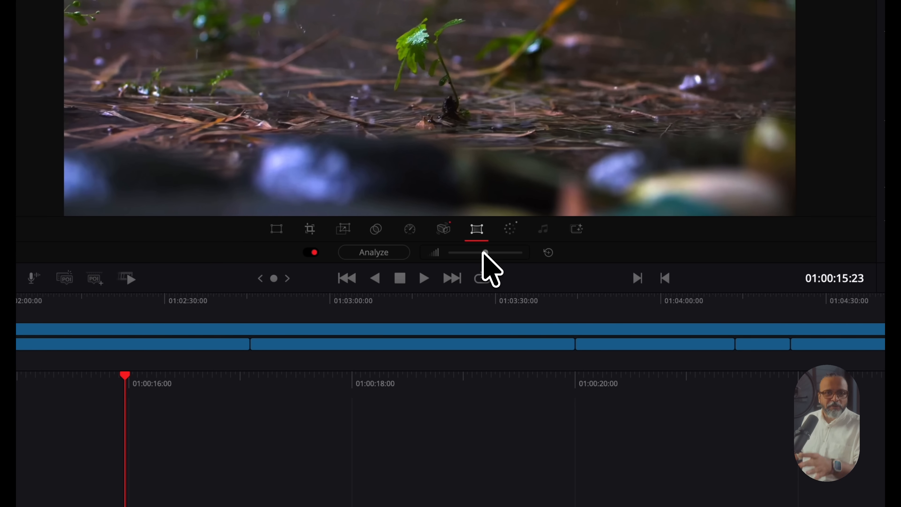
- Apply Auto Color to the rainy undergrowth clip and the storm-clouds clip, and scrub across both
left_click(511, 228)
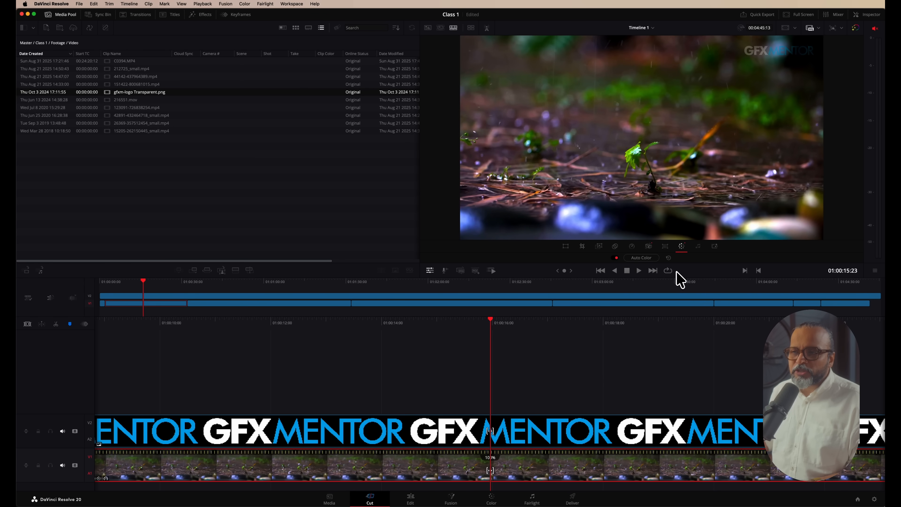
left_click_drag(145, 284, 84, 287)
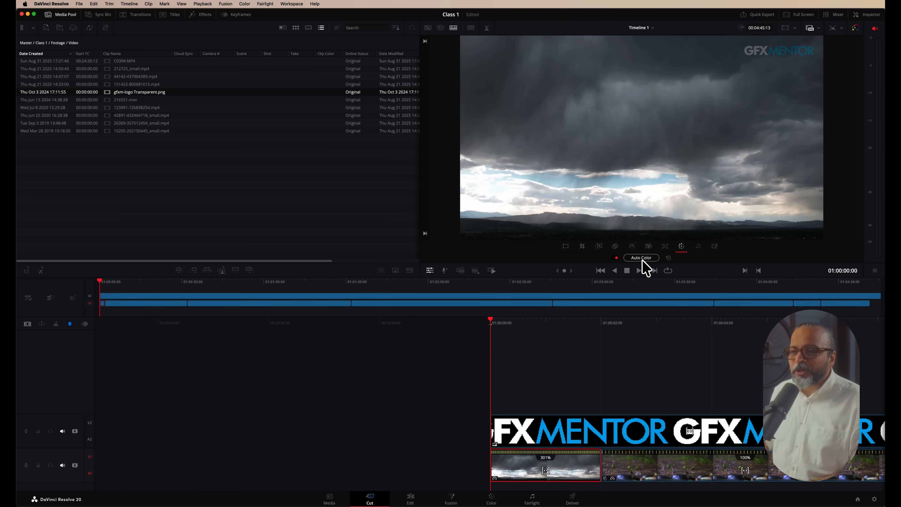
left_click(642, 260)
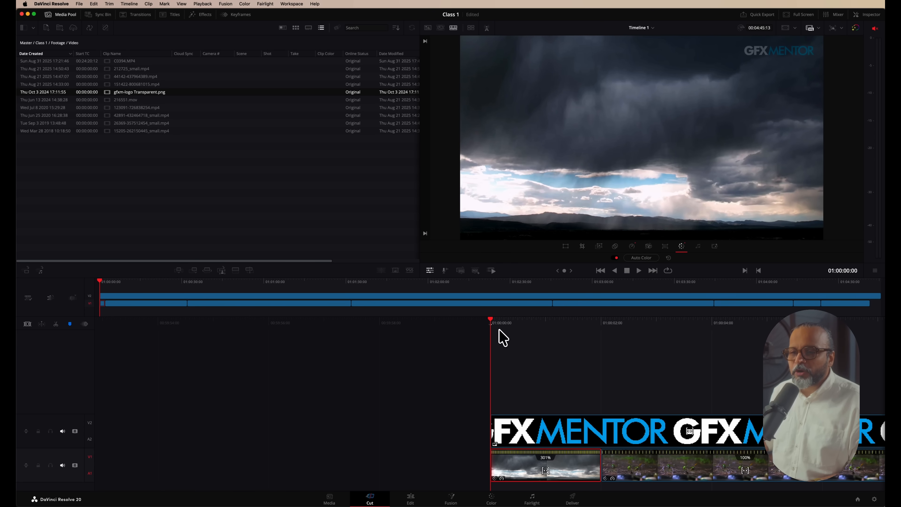
left_click_drag(494, 324, 157, 328)
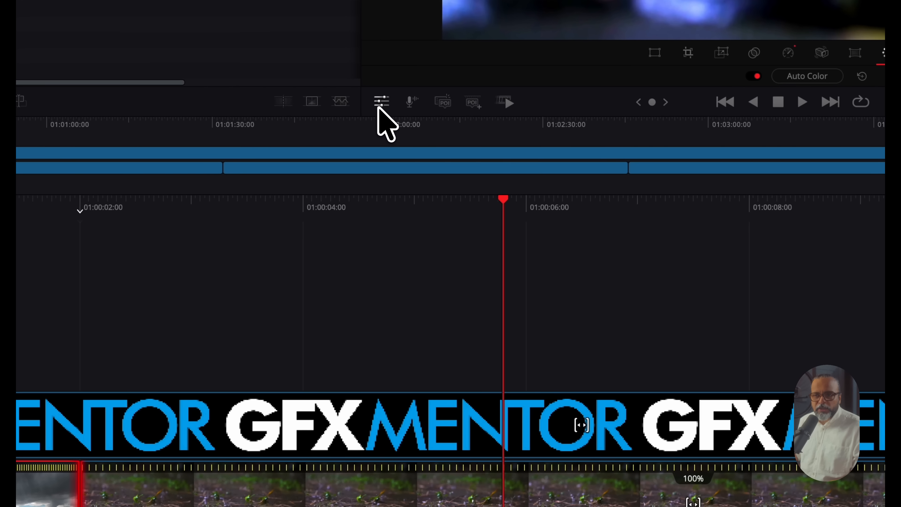
- Hide the viewer's clip tools and create an empty timeline named Timeline 2 using the project settings
left_click(380, 104)
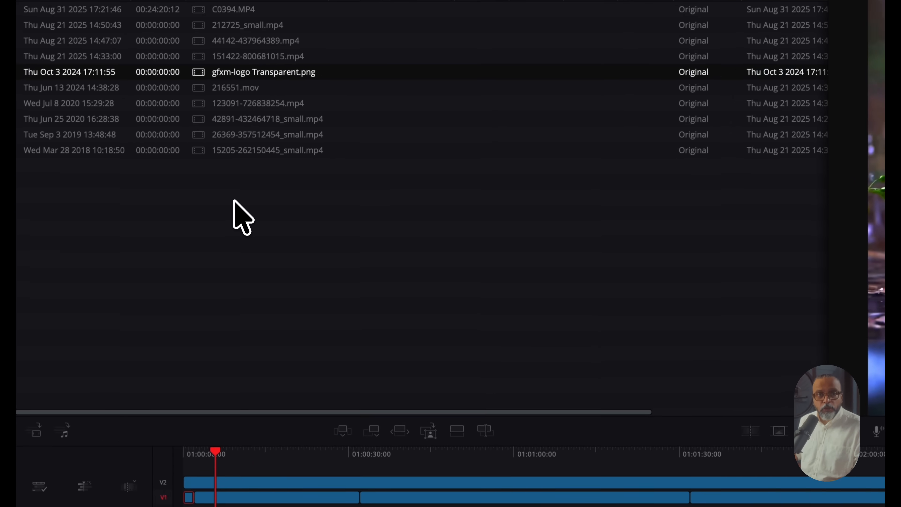
right_click(196, 192)
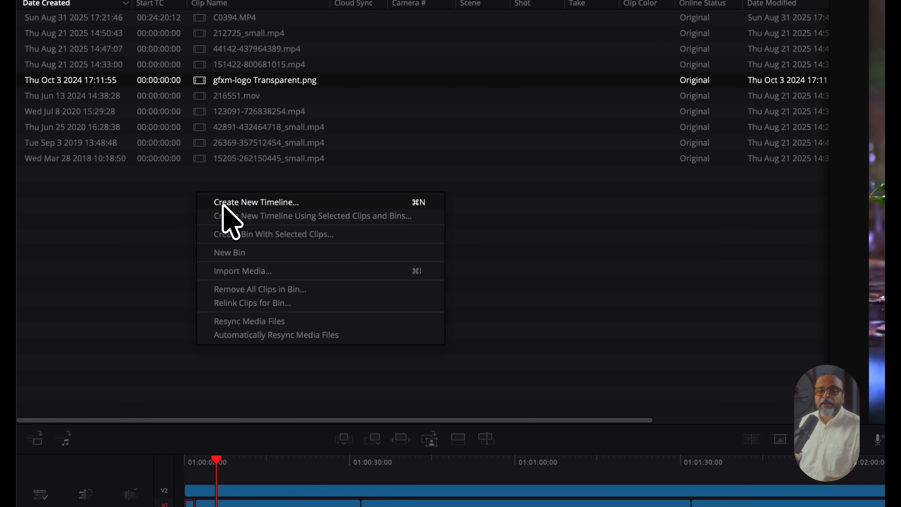
left_click(248, 202)
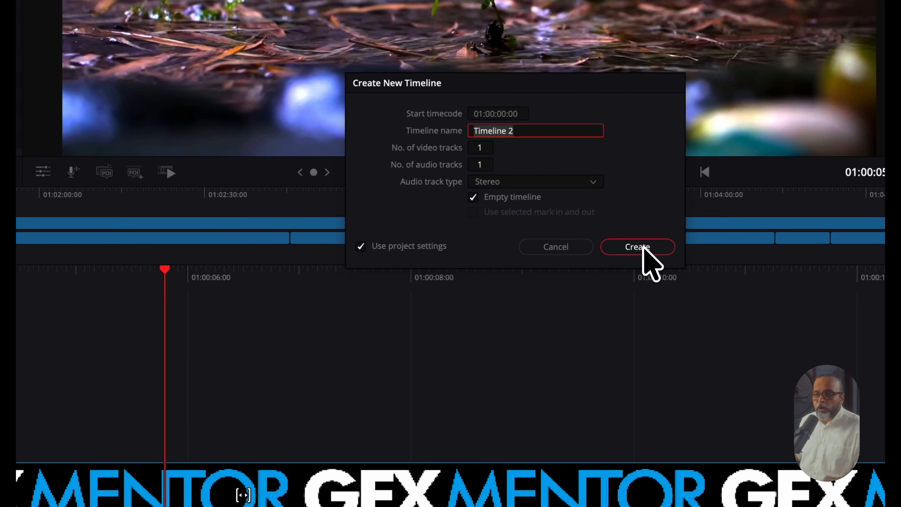
left_click(876, 374)
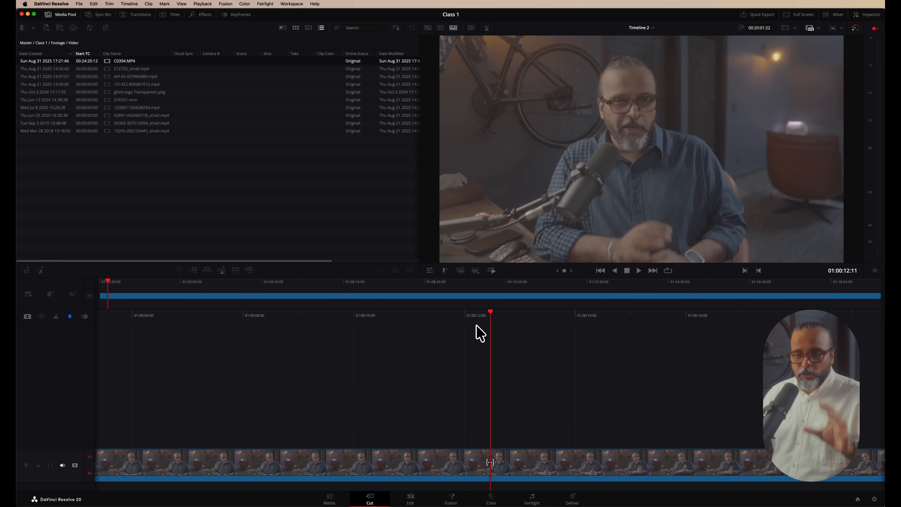
- Split the C0394.MP4 clip at 01:00:12:11 and delete the part before the cut
key("super+b")
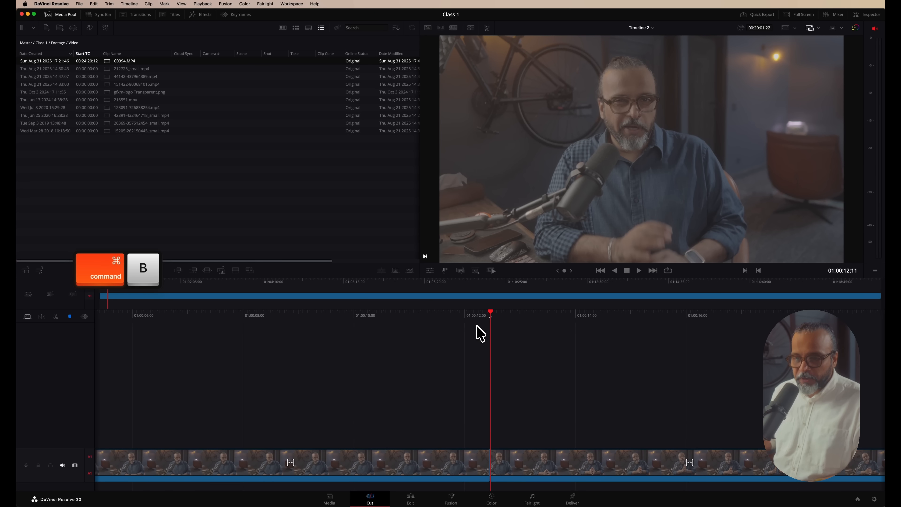
left_click(369, 464)
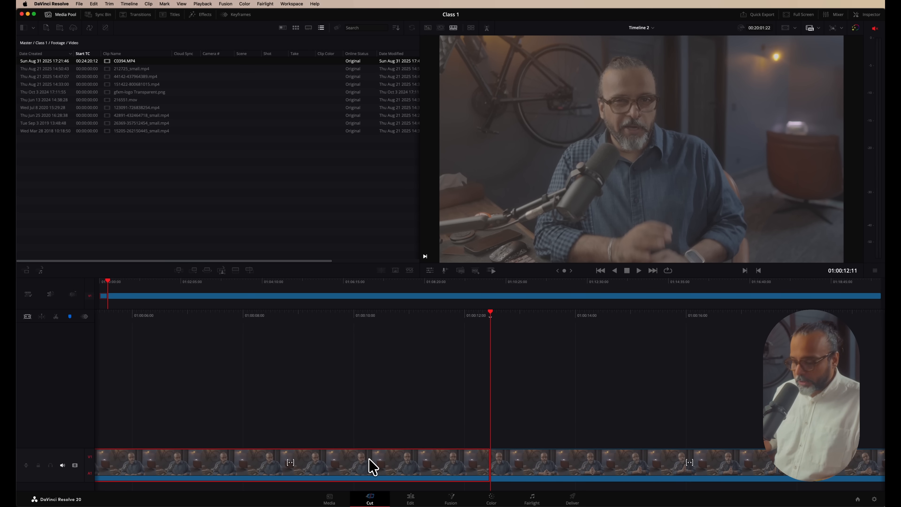
key("BackSpace")
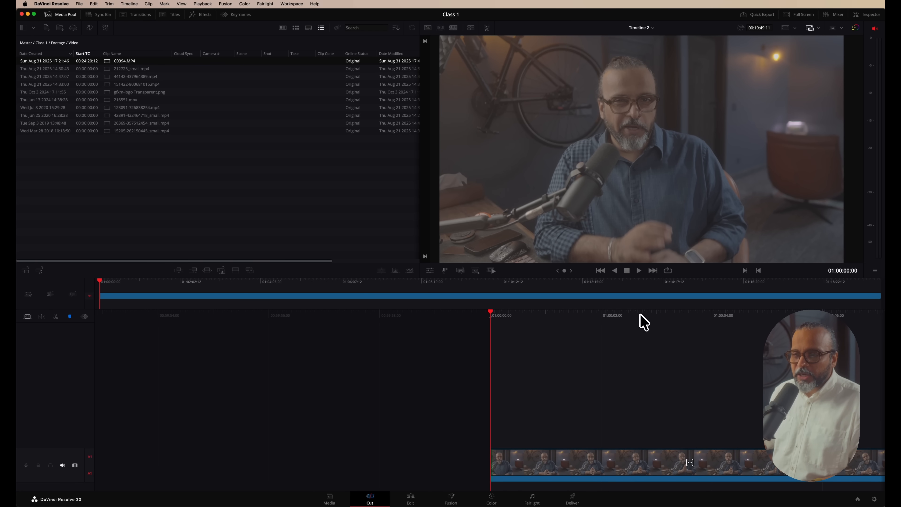
- Split the C0394.MP4 clip at 01:00:23:02 and select the part before the cut
key("space")
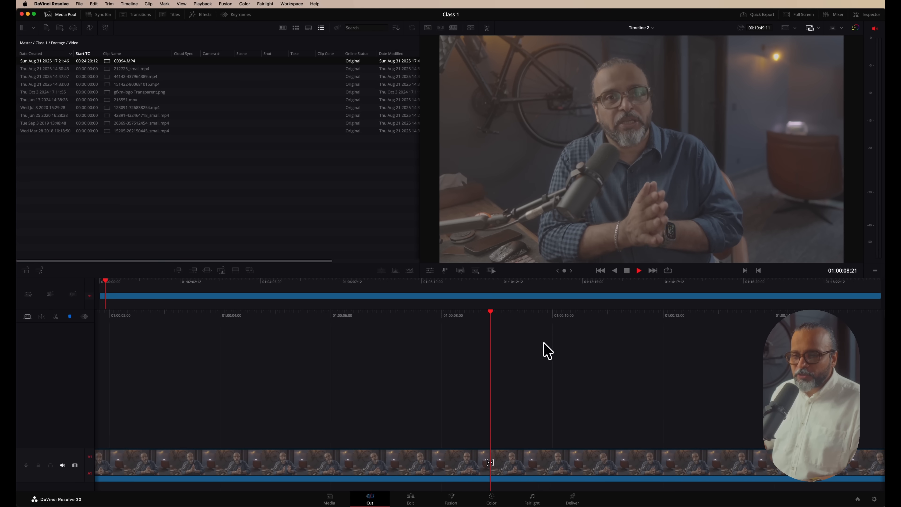
key("space")
left_click_drag(614, 313, 299, 317)
left_click_drag(669, 322, 286, 320)
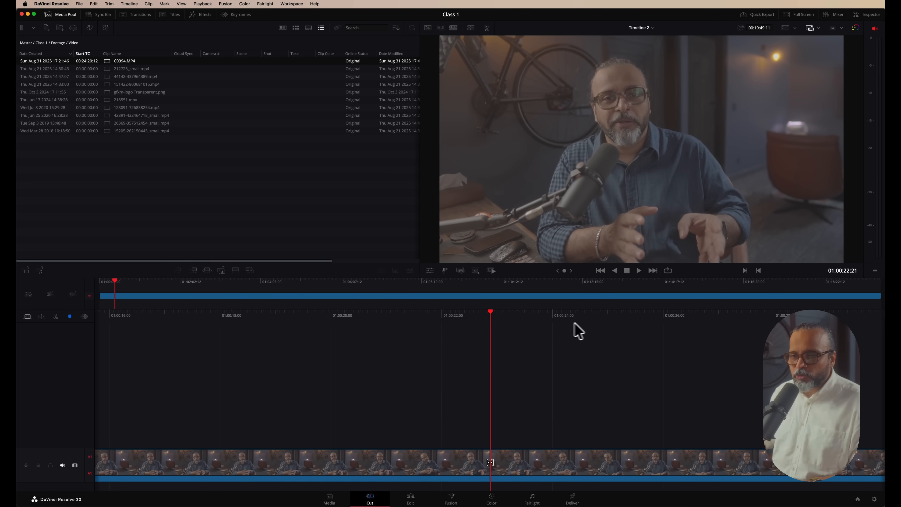
mouse_move(610, 319)
left_mouse_down()
mouse_move(440, 318)
mouse_move(596, 319)
left_mouse_up()
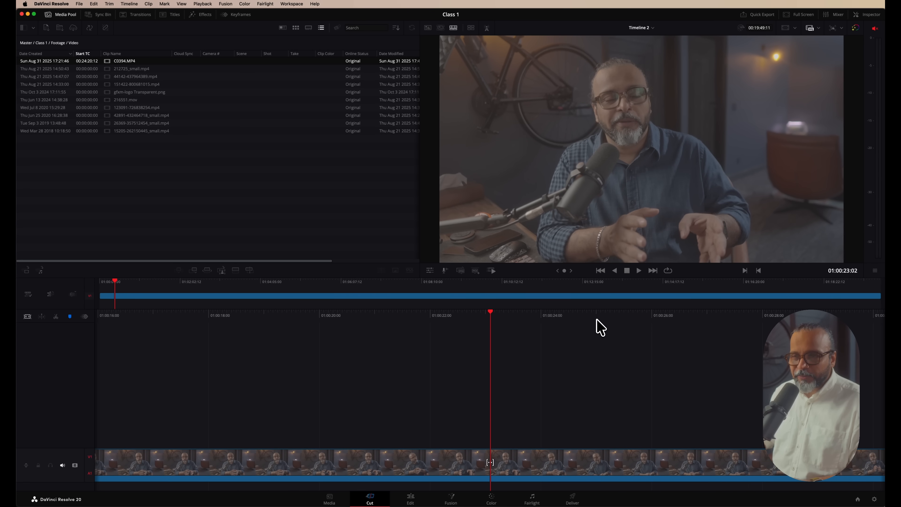
key("super+b")
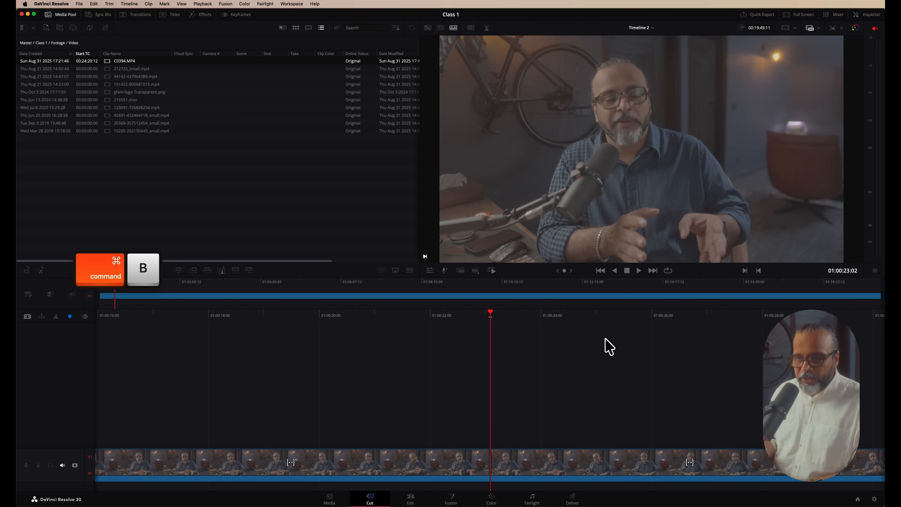
left_click(401, 463)
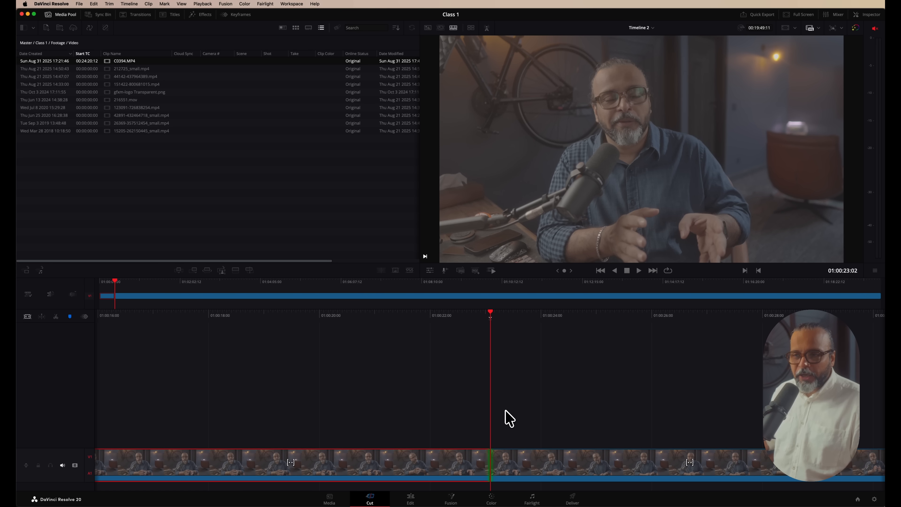
key("Delete")
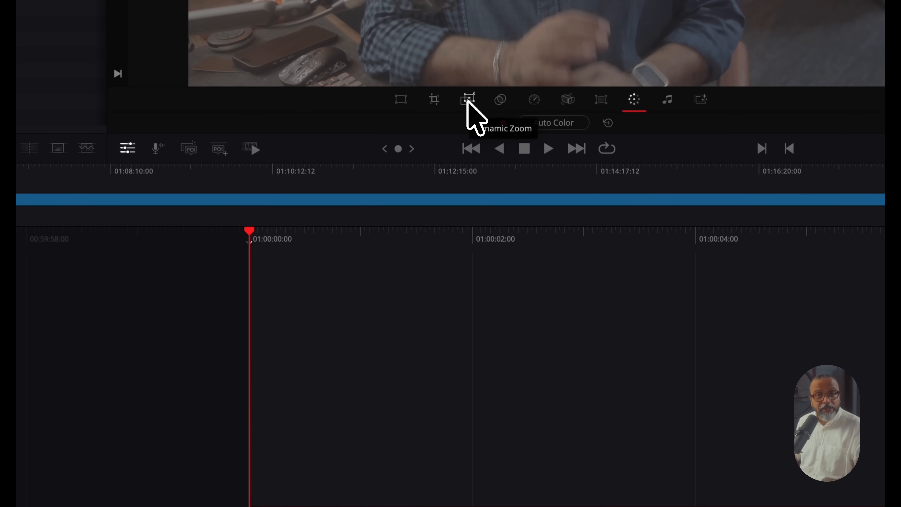
- Activate Dynamic Zoom on the first clip, shrink its start frame around the presenter's face, and preview the zoom-out
left_click(467, 100)
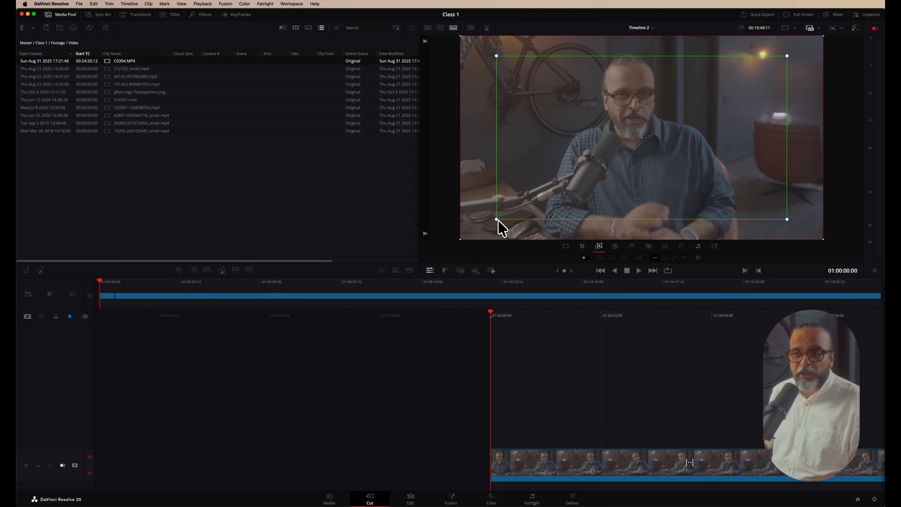
left_click_drag(497, 220, 576, 175)
mouse_move(644, 108)
left_mouse_down()
mouse_move(643, 91)
mouse_move(647, 98)
left_mouse_up()
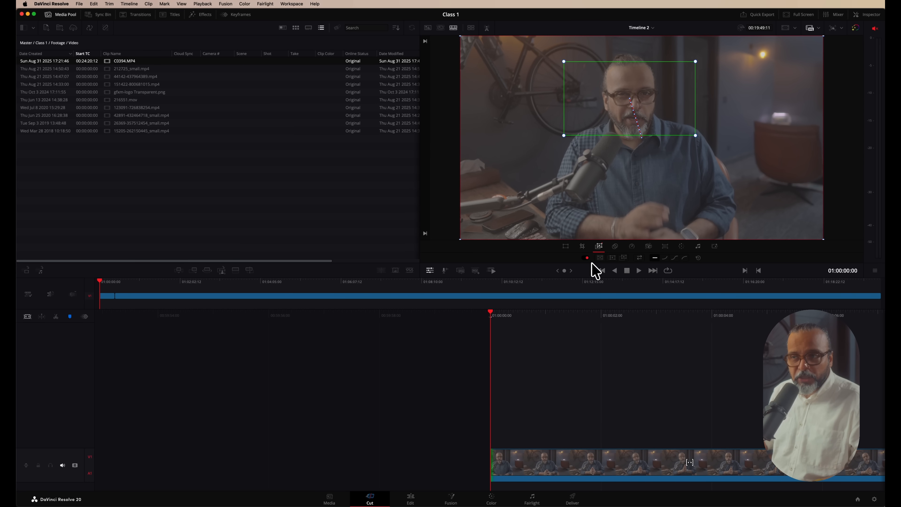
left_click(638, 271)
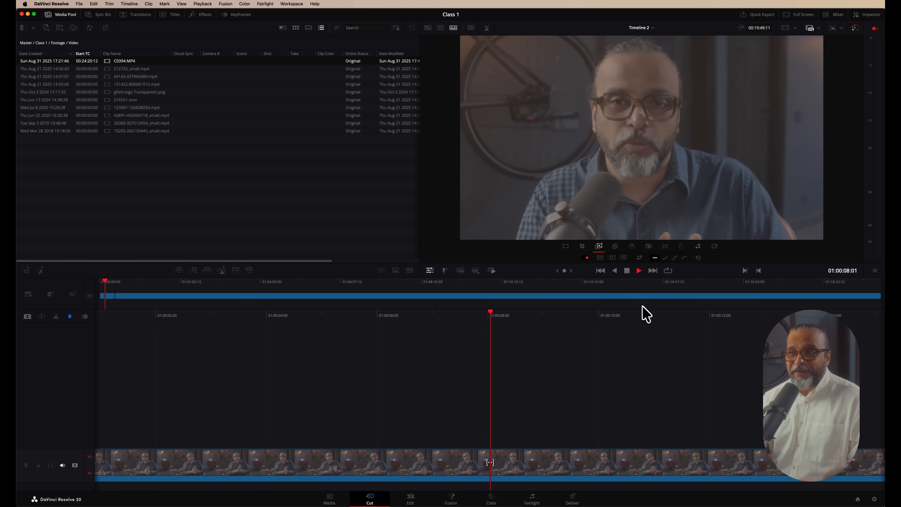
key("space")
- Undo the last move of the start frame and swap the Dynamic Zoom start and end frames at the clip's beginning
key("cmd+z")
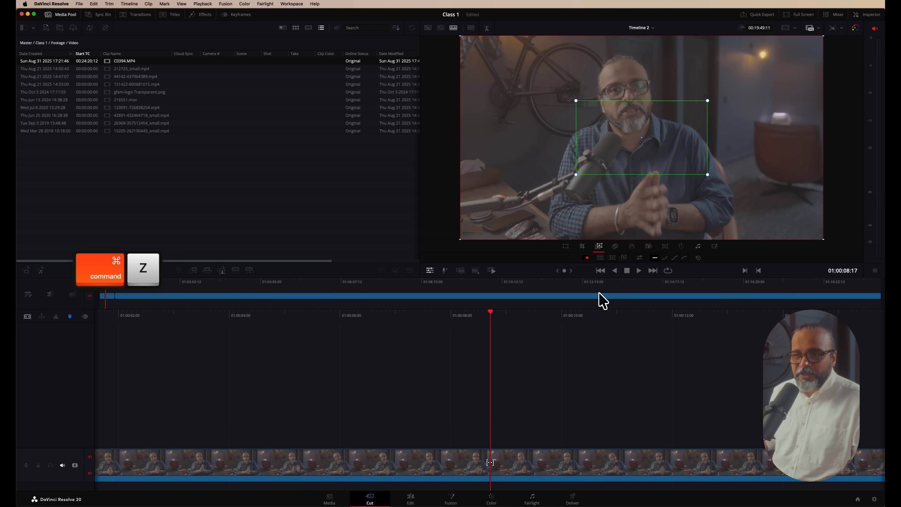
left_click_drag(420, 314, 899, 301)
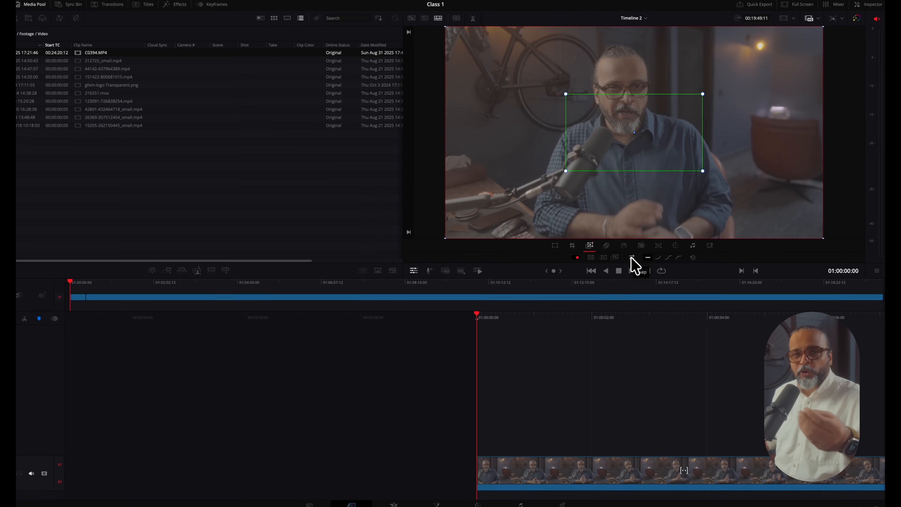
left_click(638, 258)
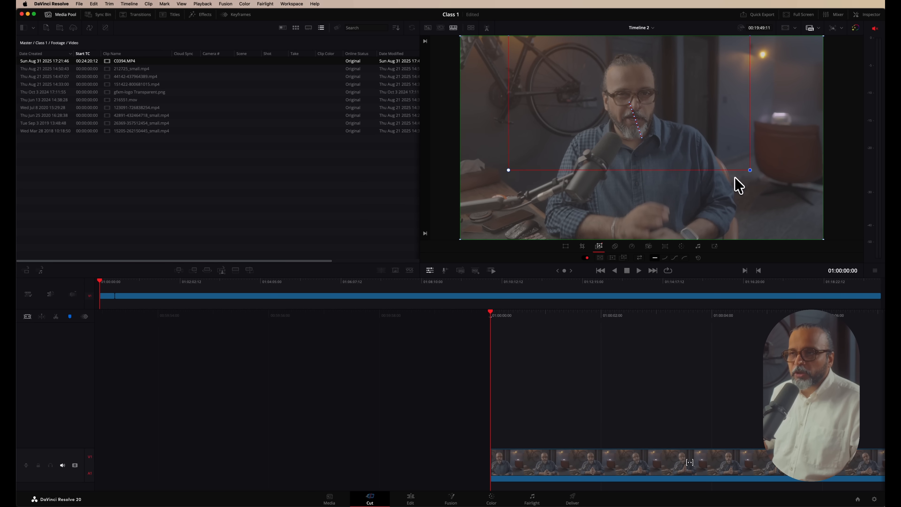
- Enlarge and reposition the Dynamic Zoom end frame around the presenter's head and upper body, and preview the zoom-in
left_click_drag(698, 133, 696, 123)
left_click_drag(752, 187, 749, 184)
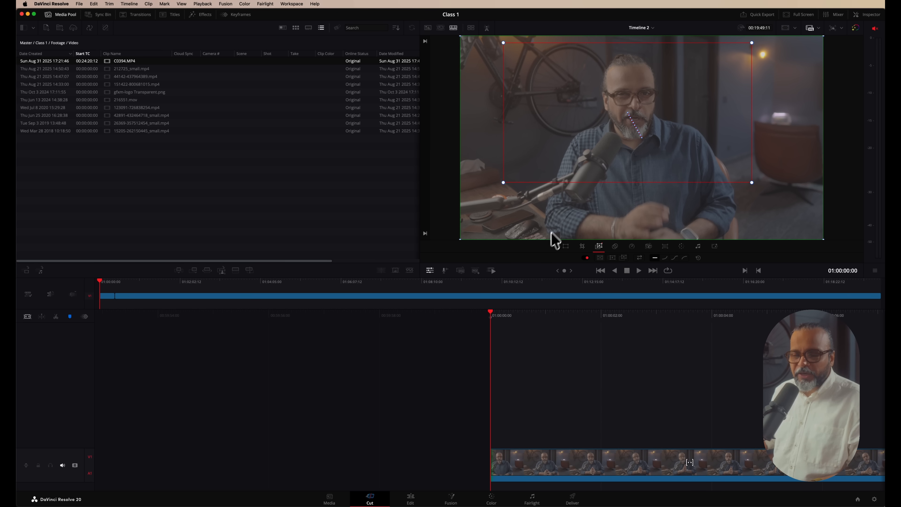
left_click(637, 272)
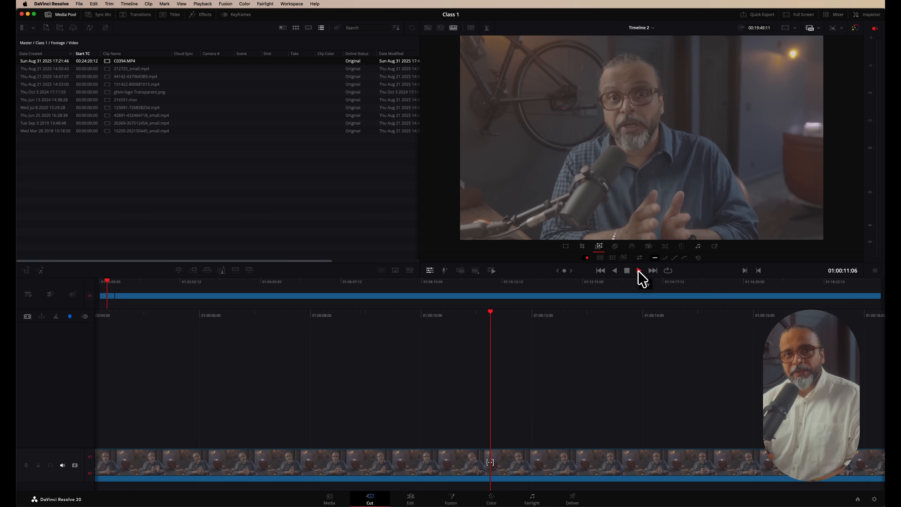
left_click(638, 270)
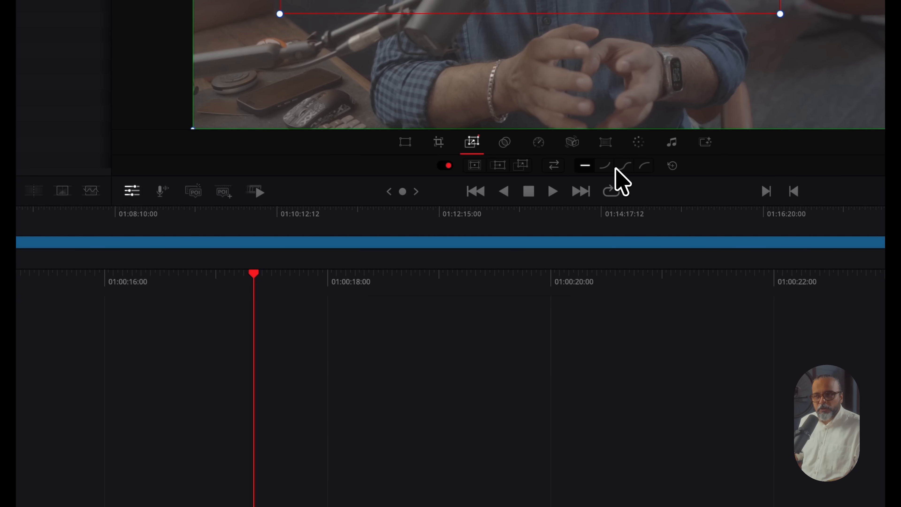
- Try the Ease In and the Ease In and Out options for Dynamic Zoom, and preview the latter from the clip's start
left_click(606, 167)
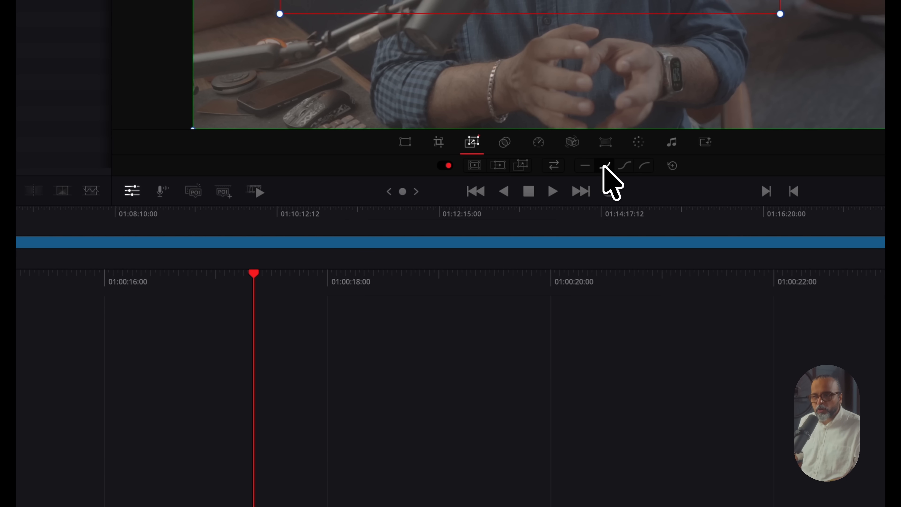
left_click(624, 170)
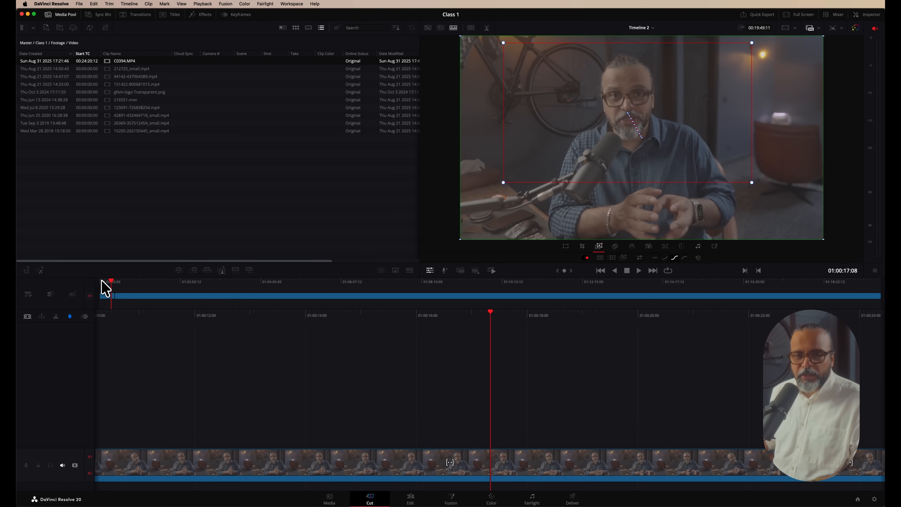
left_click(100, 289)
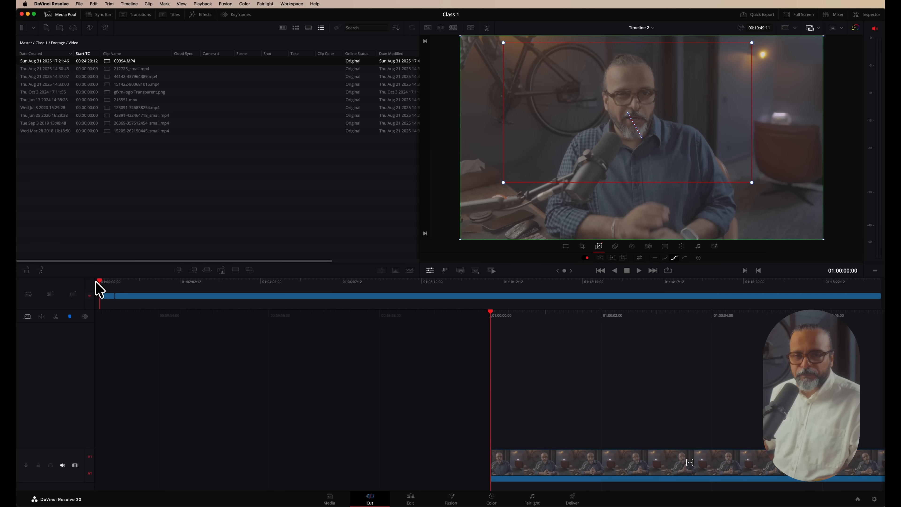
left_click(639, 271)
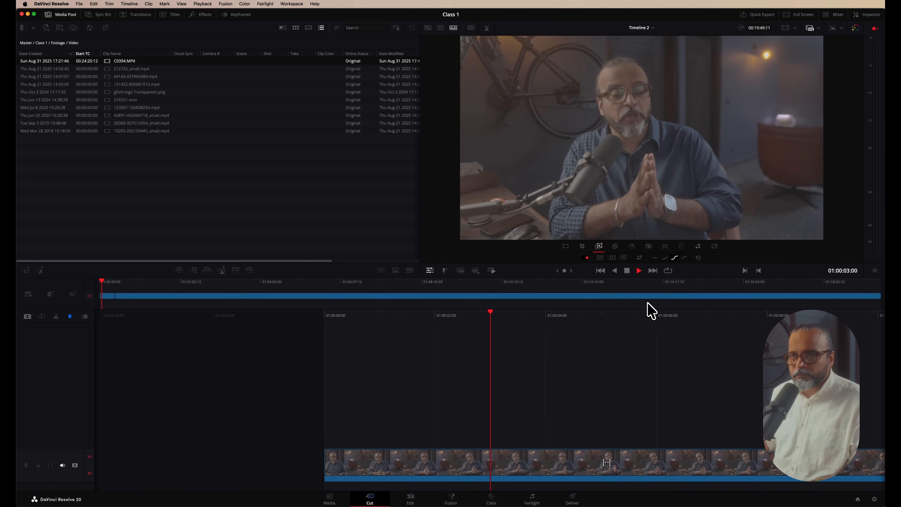
key("space")
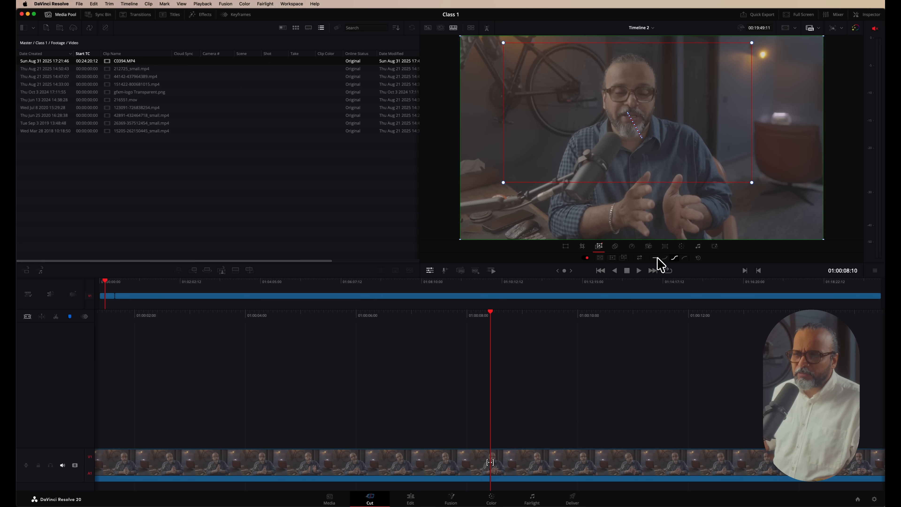
- Set the Dynamic Zoom easing back to Linear and play the clip from its start
left_click_drag(488, 312, 848, 320)
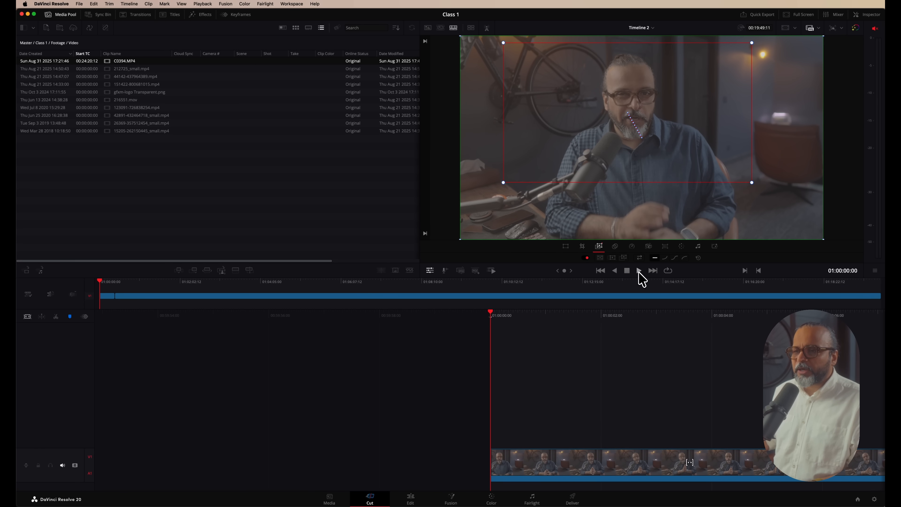
left_click(646, 274)
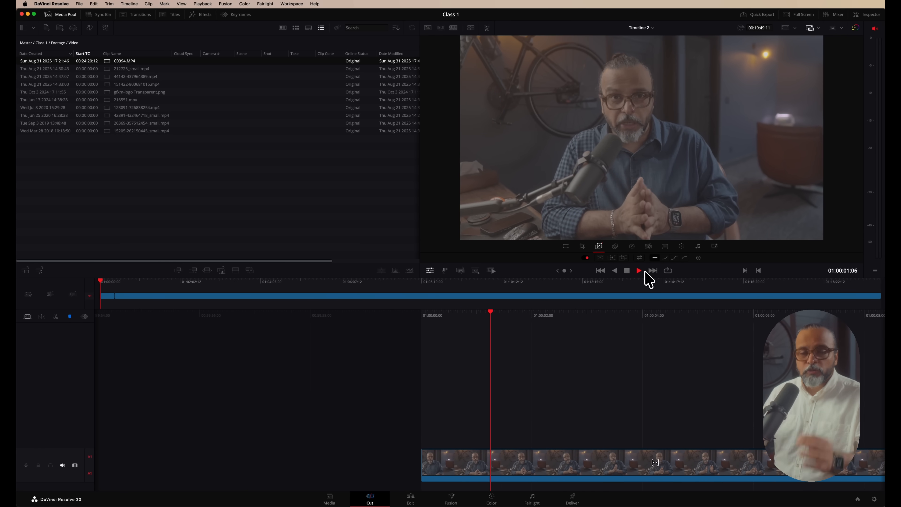